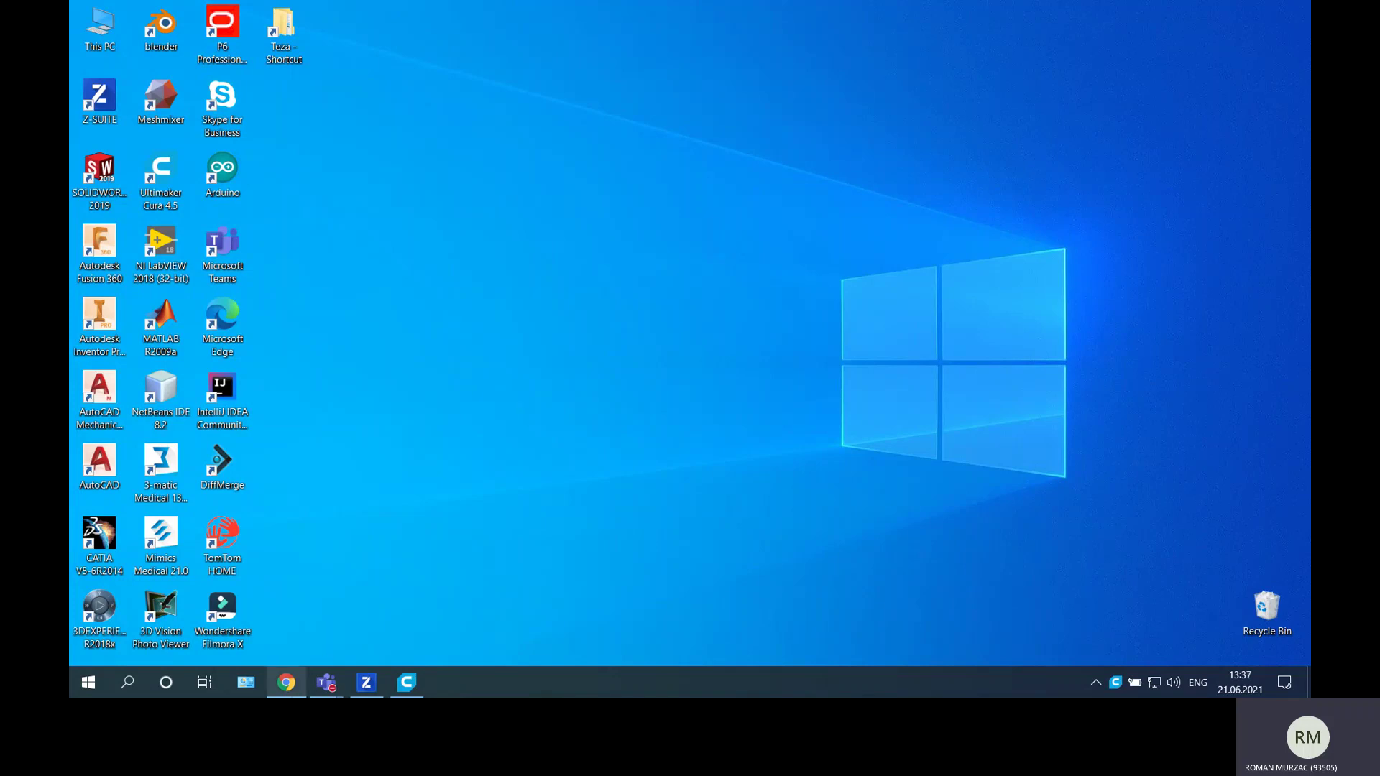
Step: Download 15-Souvenir.STL from the Drive CAD Components folder, then minimize Chrome
{"action": "left_click", "coordinate": [285, 682]}
{"action": "scroll", "coordinate": [751, 391], "scroll_direction": "down", "scroll_amount": 2}
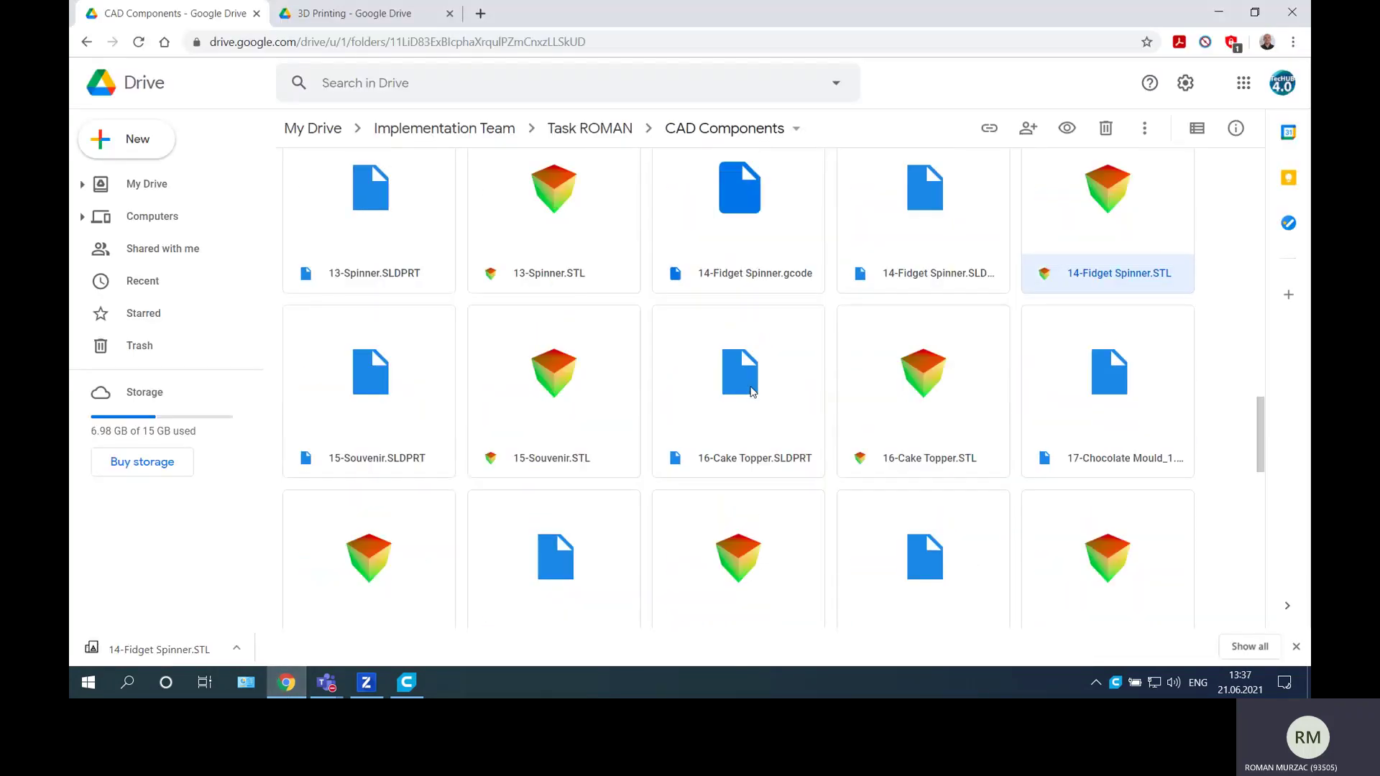
{"action": "left_click", "coordinate": [1296, 648]}
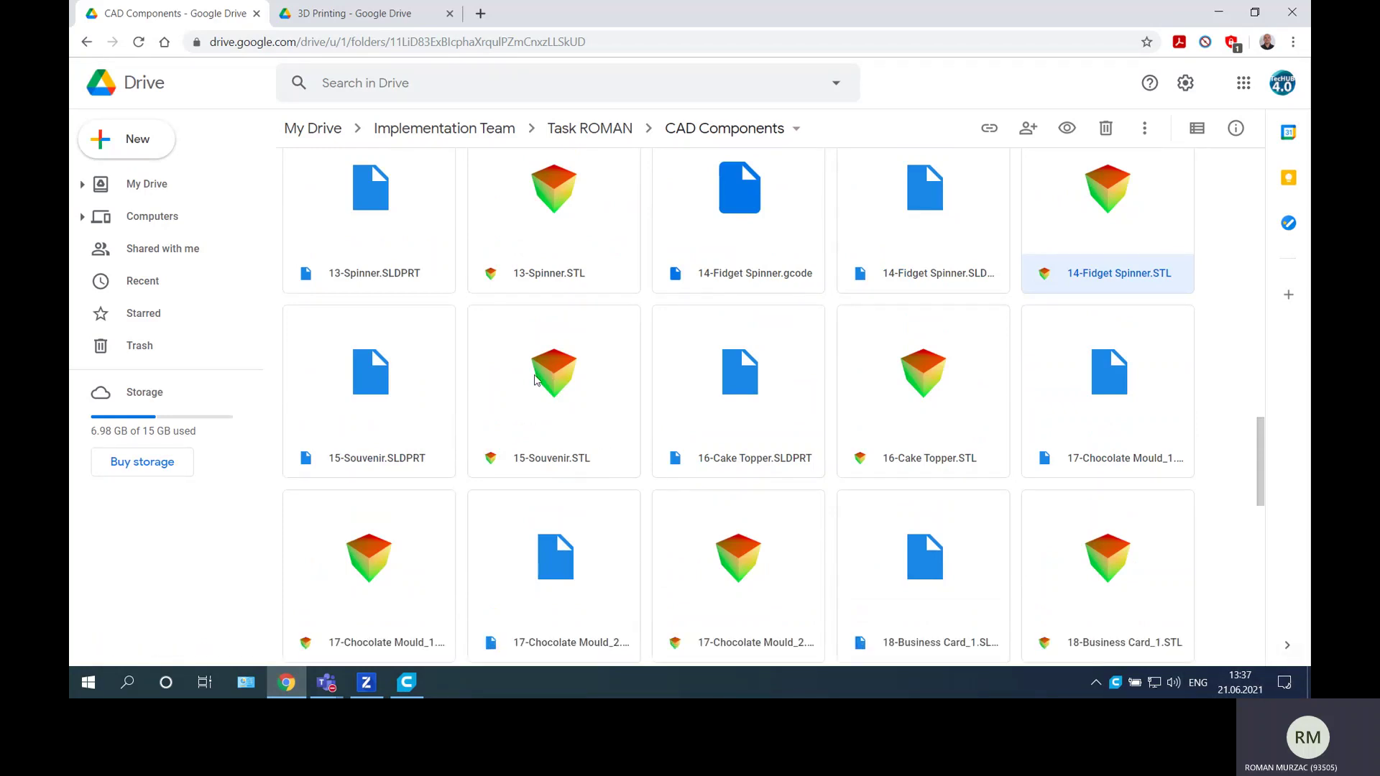
{"action": "right_click", "coordinate": [536, 381]}
{"action": "left_click", "coordinate": [626, 607]}
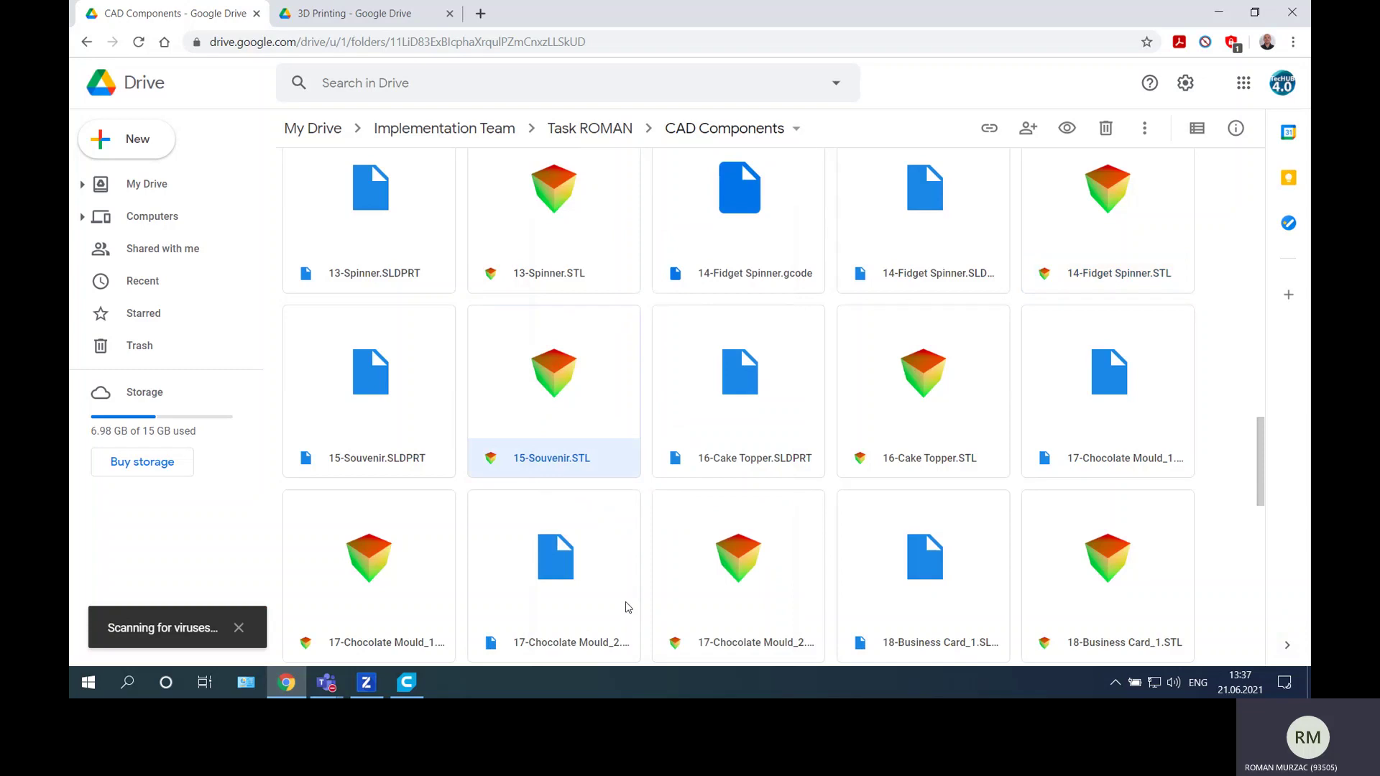
{"action": "left_click", "coordinate": [1218, 12]}
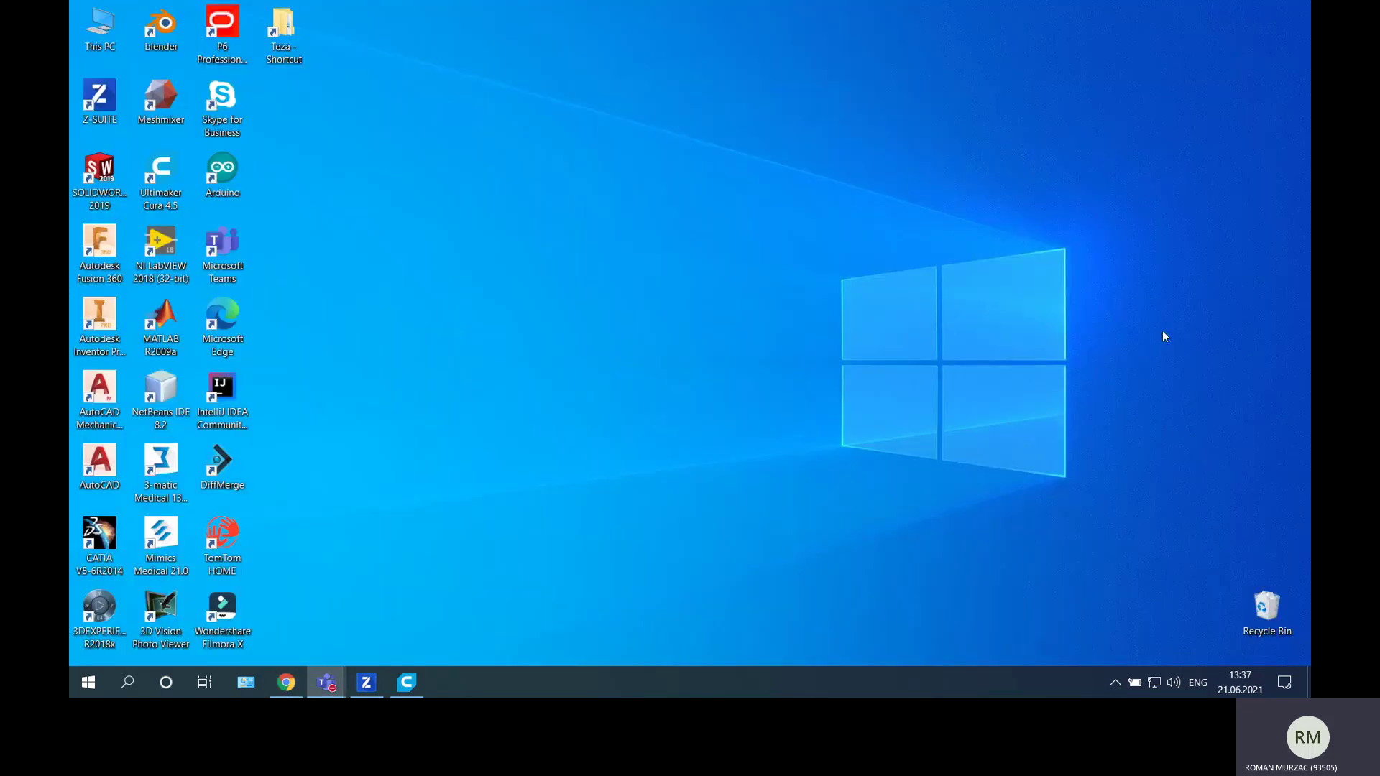
Step: Open 15-Souvenir.STL from Downloads in Cura, placing the 50 x 40 x 8.7 mm book
{"action": "left_click", "coordinate": [410, 682]}
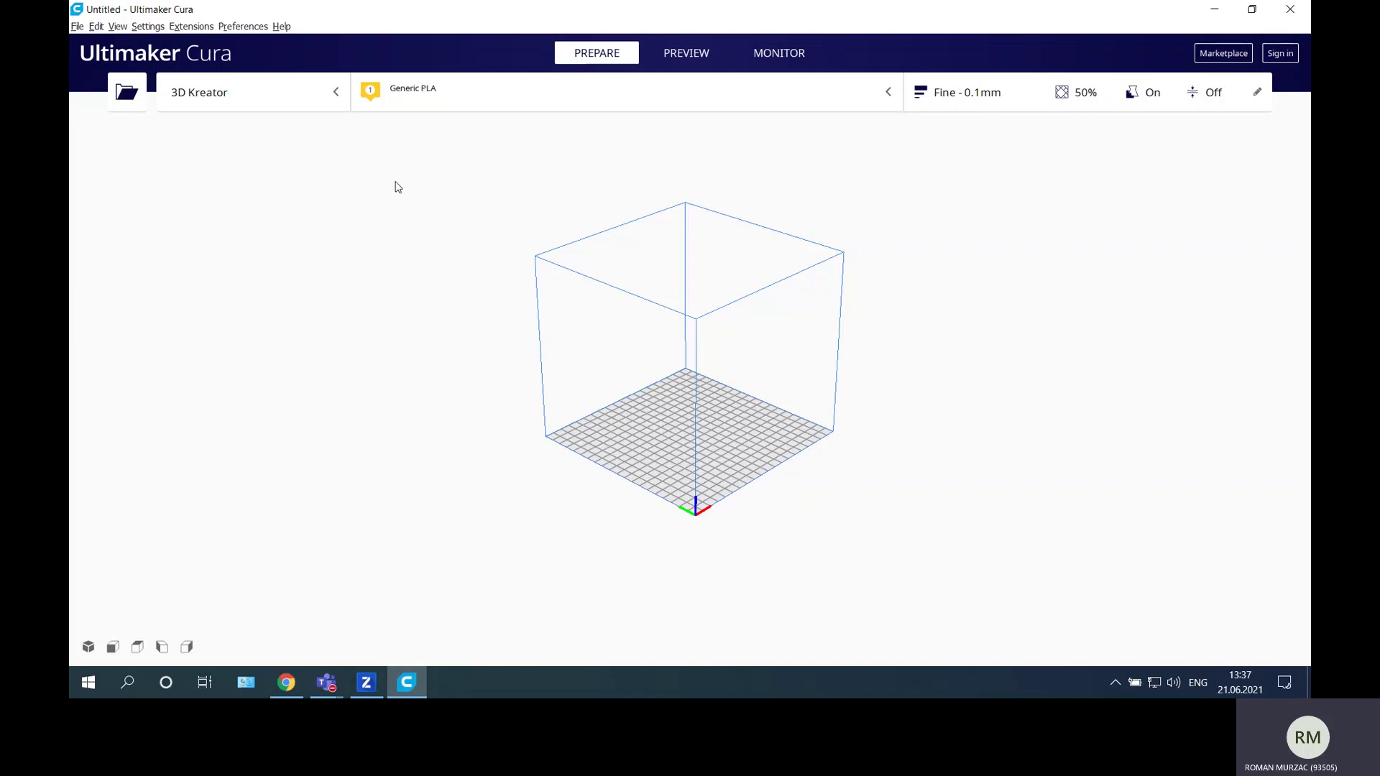
{"action": "scroll", "coordinate": [670, 242], "scroll_direction": "up", "scroll_amount": 3}
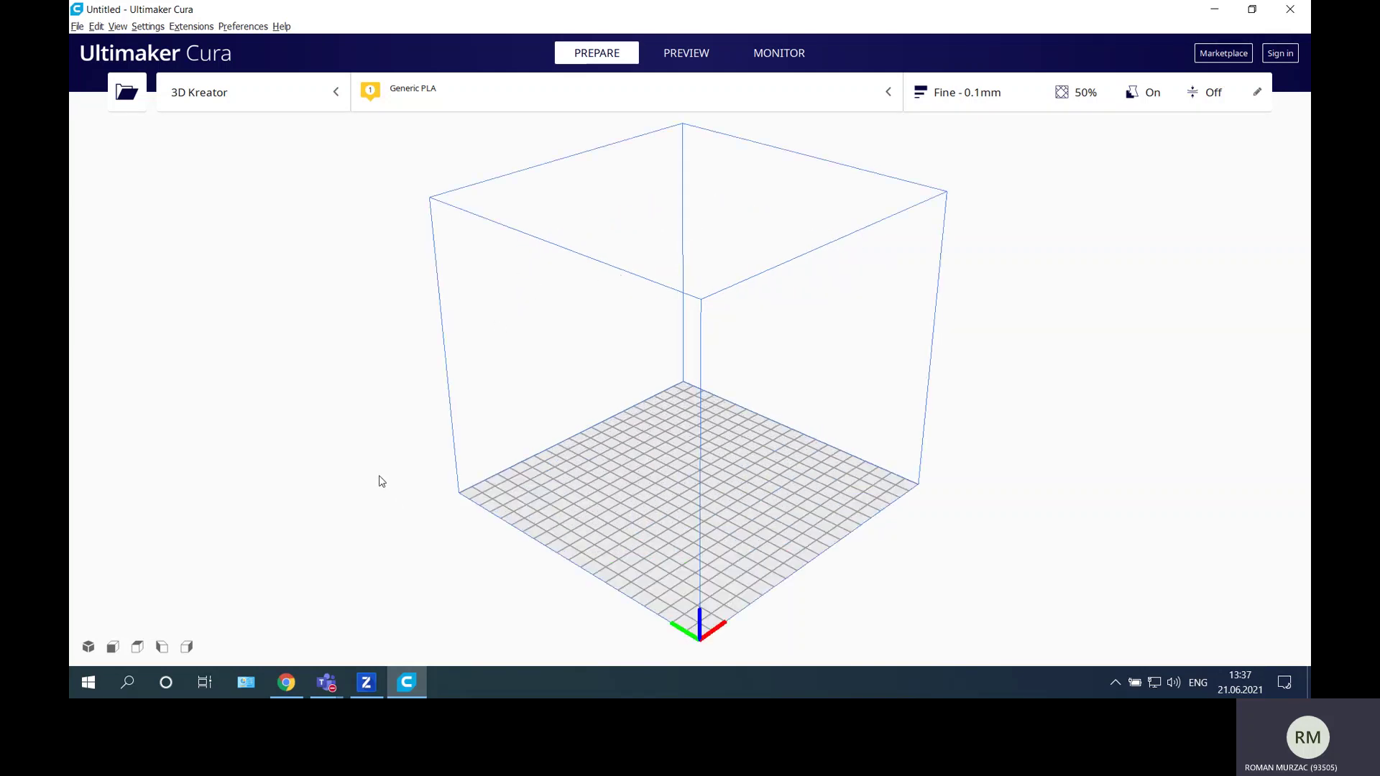
{"action": "left_click", "coordinate": [126, 92]}
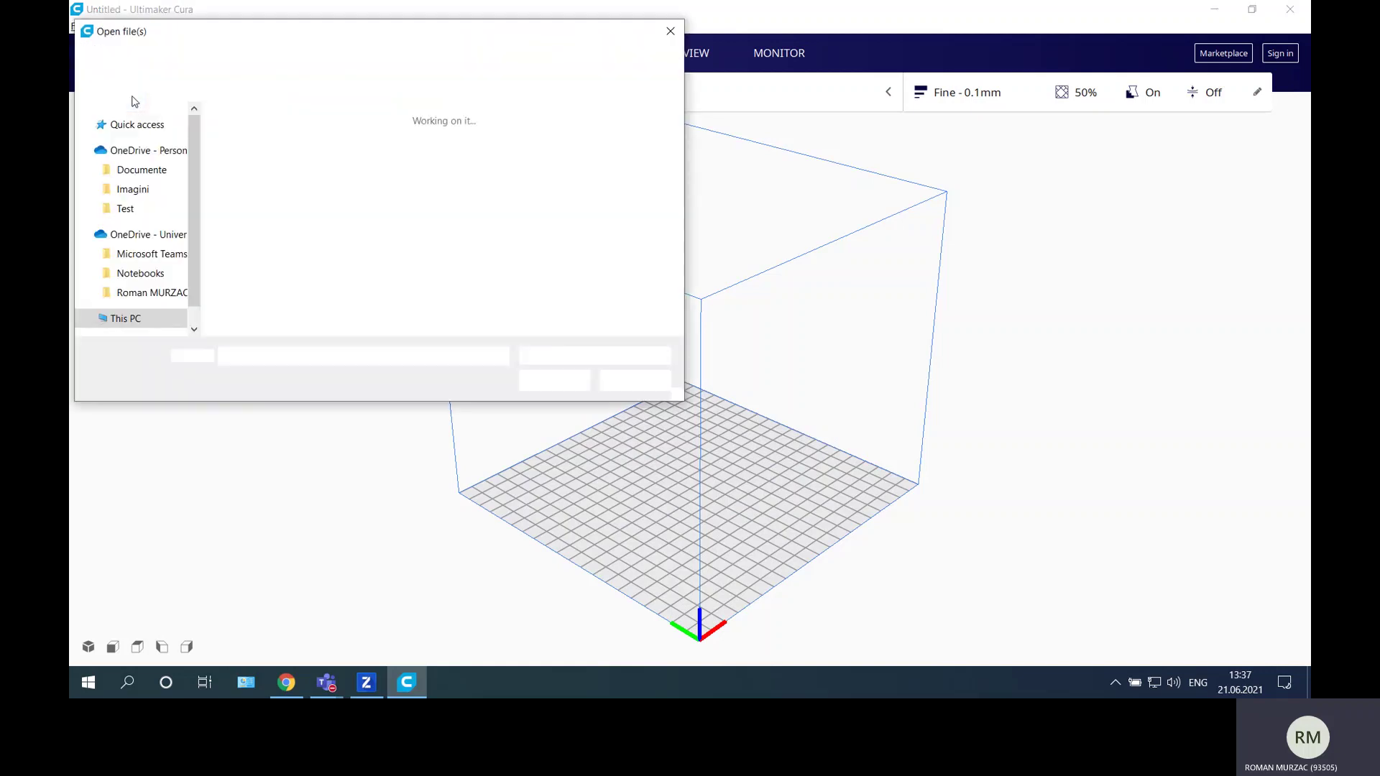
{"action": "left_click", "coordinate": [278, 169]}
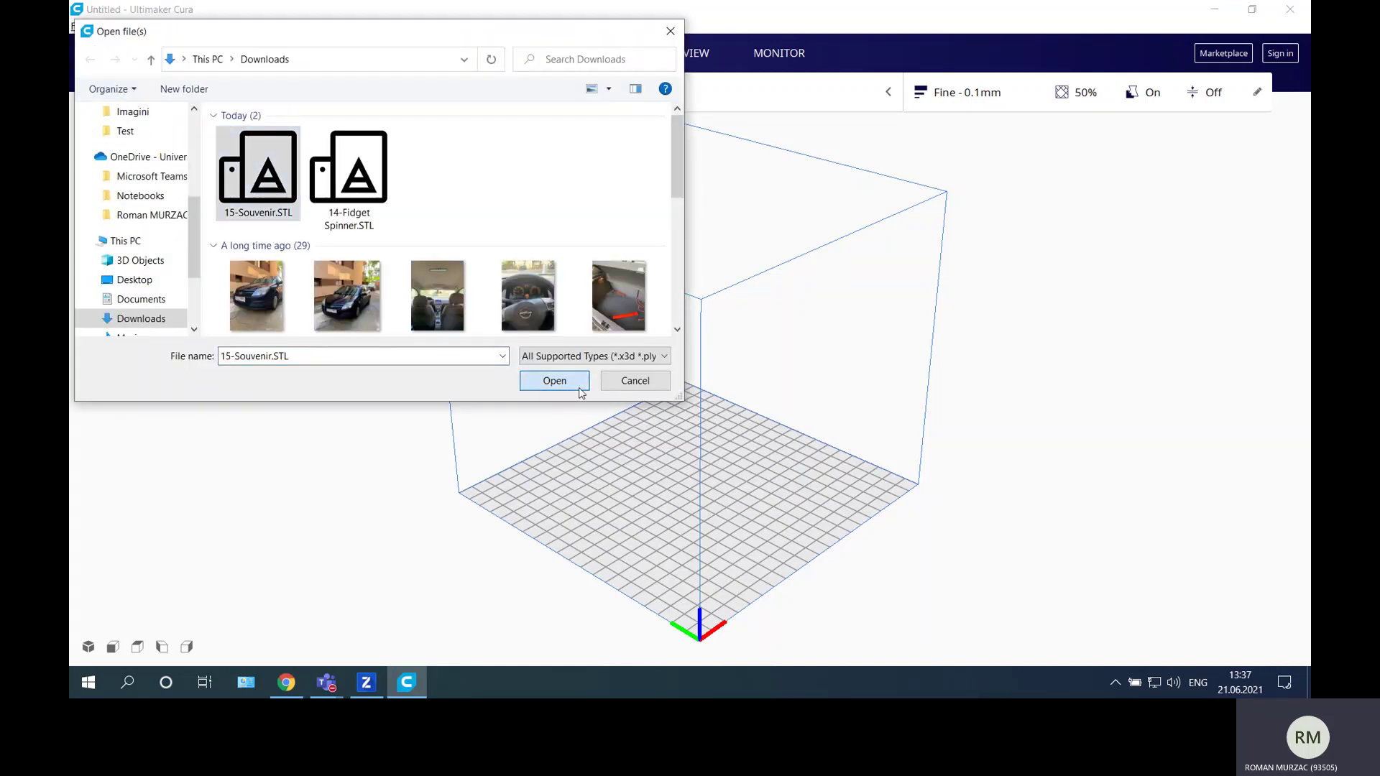
{"action": "left_click", "coordinate": [580, 386]}
{"action": "right_click_drag", "start_coordinate": [784, 491], "coordinate": [106, 487]}
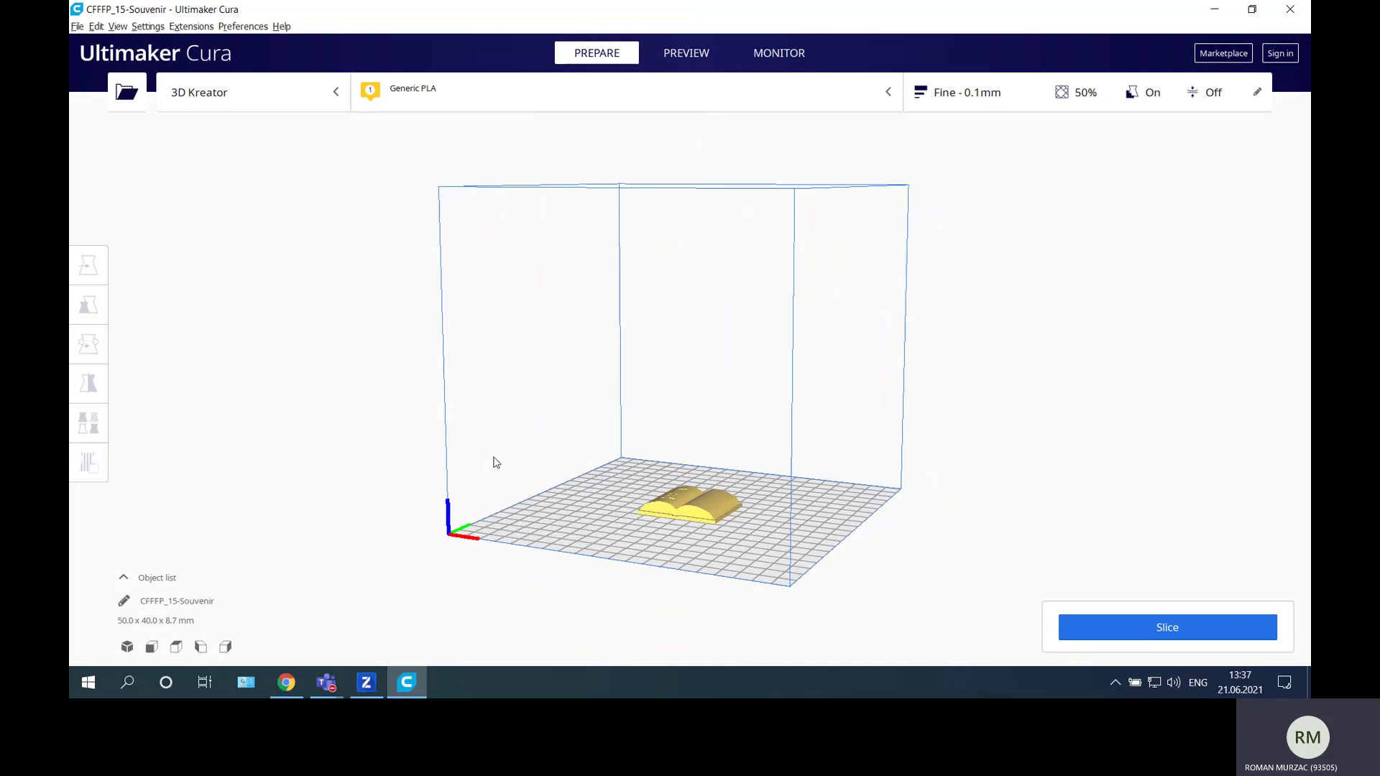
{"action": "scroll", "coordinate": [762, 526], "scroll_direction": "up", "scroll_amount": 3}
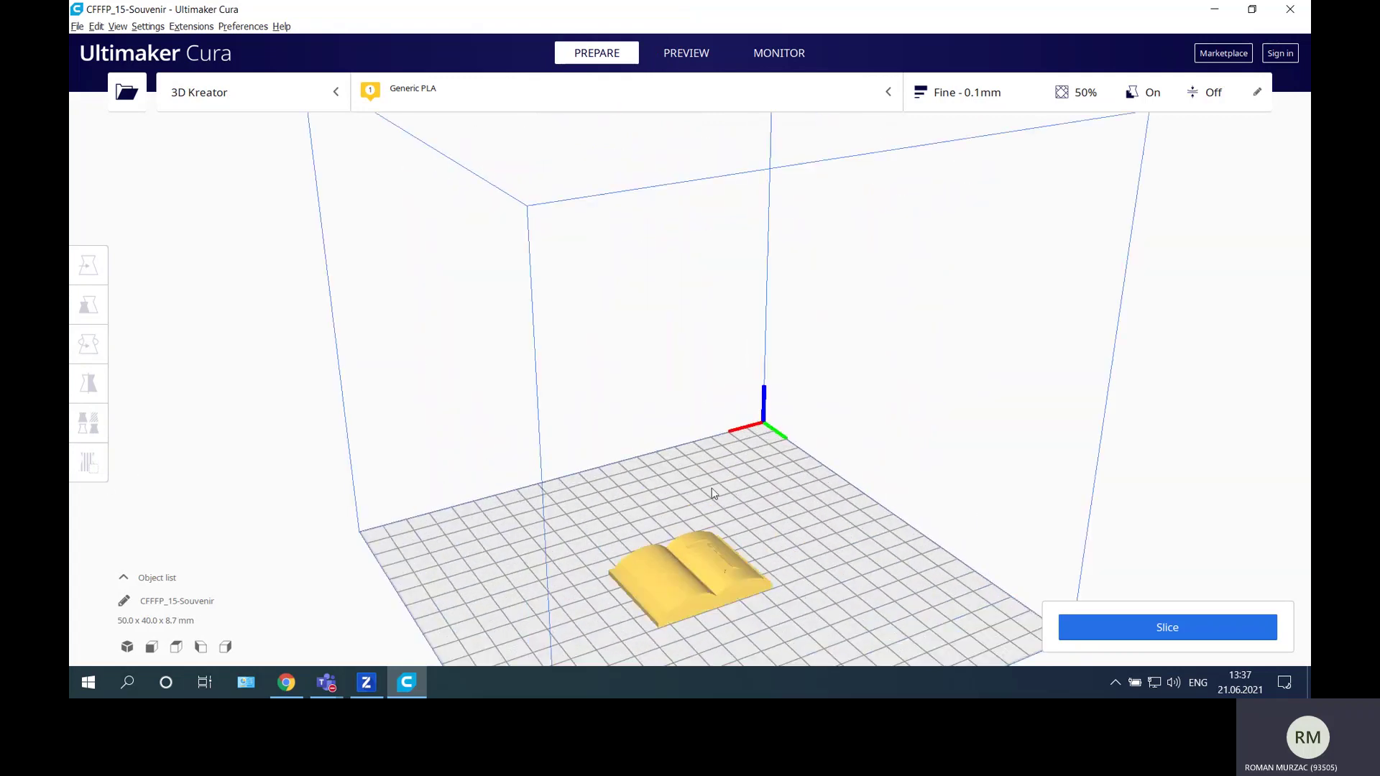
{"action": "mouse_move", "coordinate": [712, 492]}
{"action": "right_mouse_down"}
{"action": "mouse_move", "coordinate": [636, 582]}
{"action": "mouse_move", "coordinate": [691, 332]}
{"action": "right_mouse_up"}
{"action": "scroll", "coordinate": [691, 332], "scroll_direction": "up", "scroll_amount": 5}
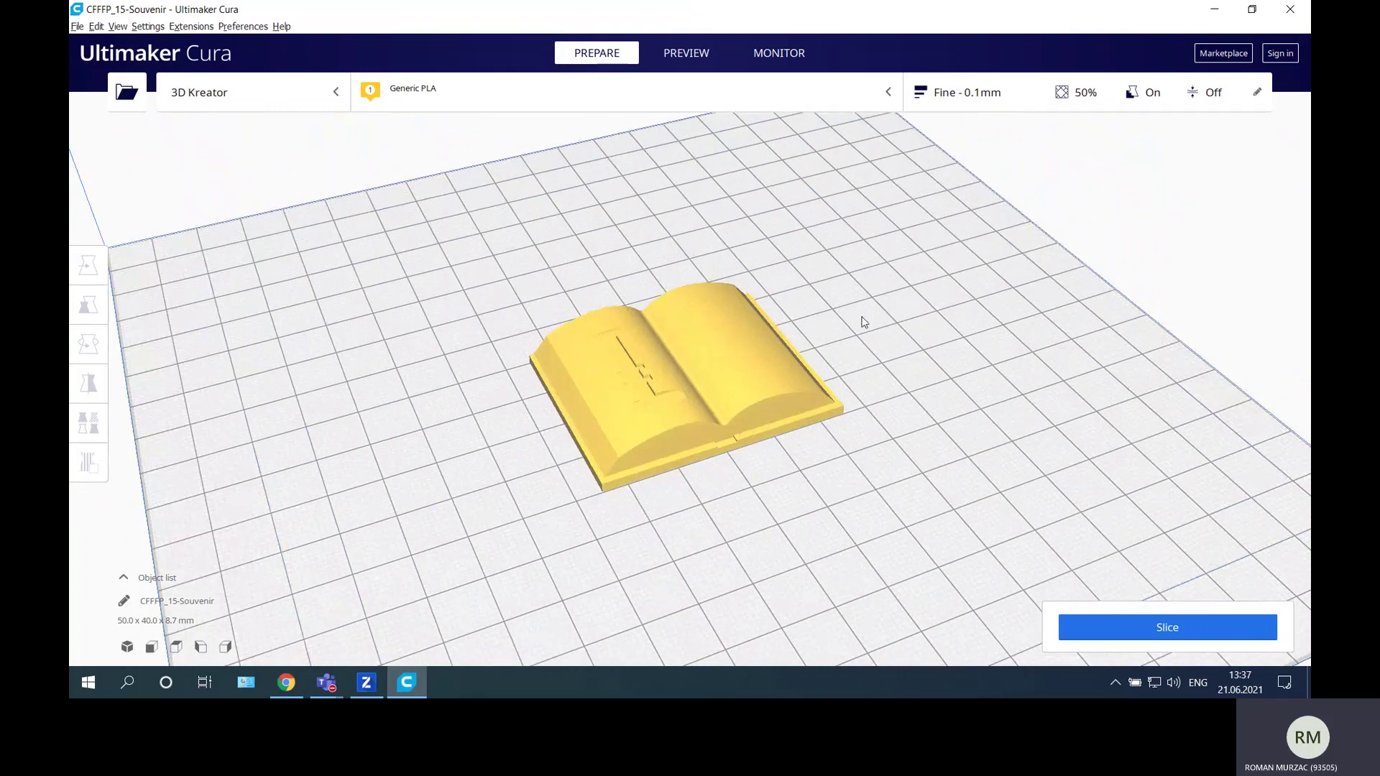
{"action": "right_click_drag", "start_coordinate": [860, 322], "coordinate": [877, 294]}
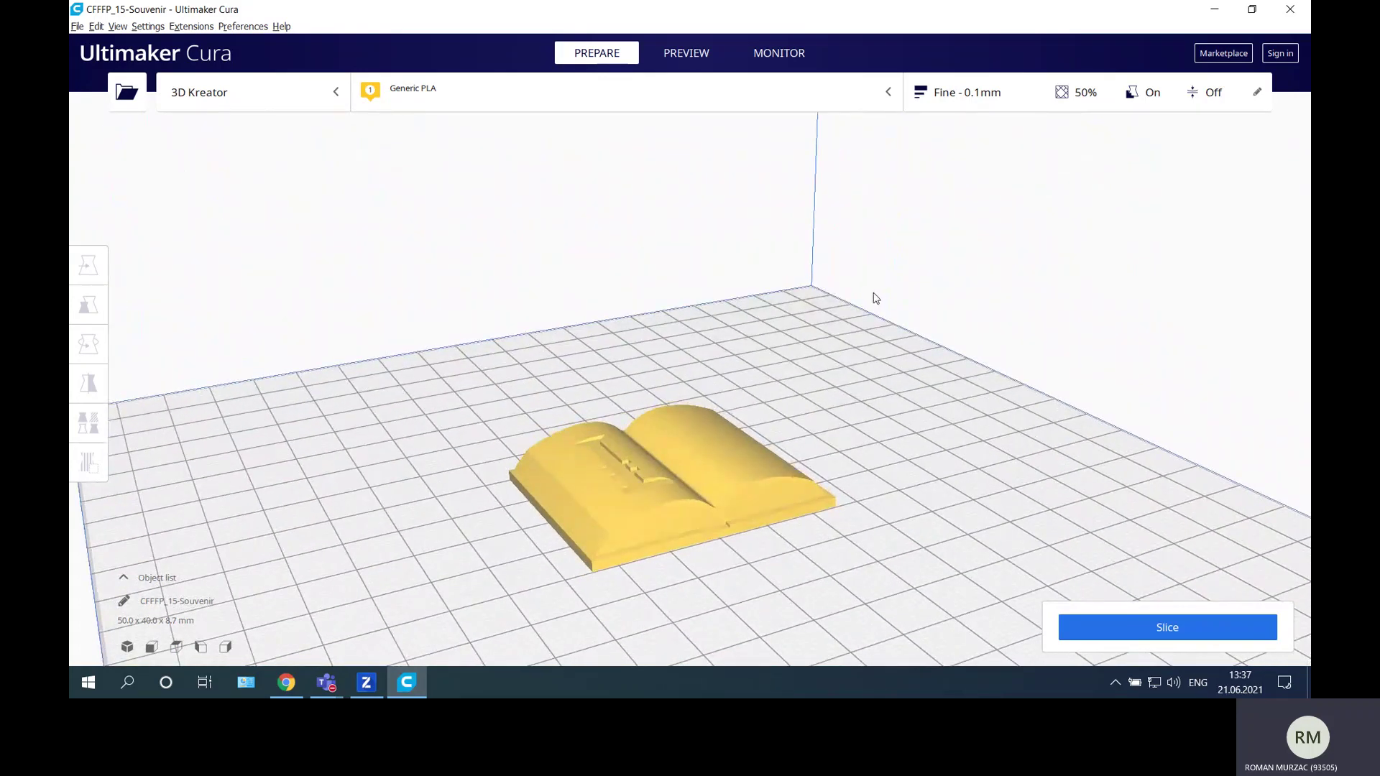
{"action": "scroll", "coordinate": [847, 383], "scroll_direction": "up", "scroll_amount": 2}
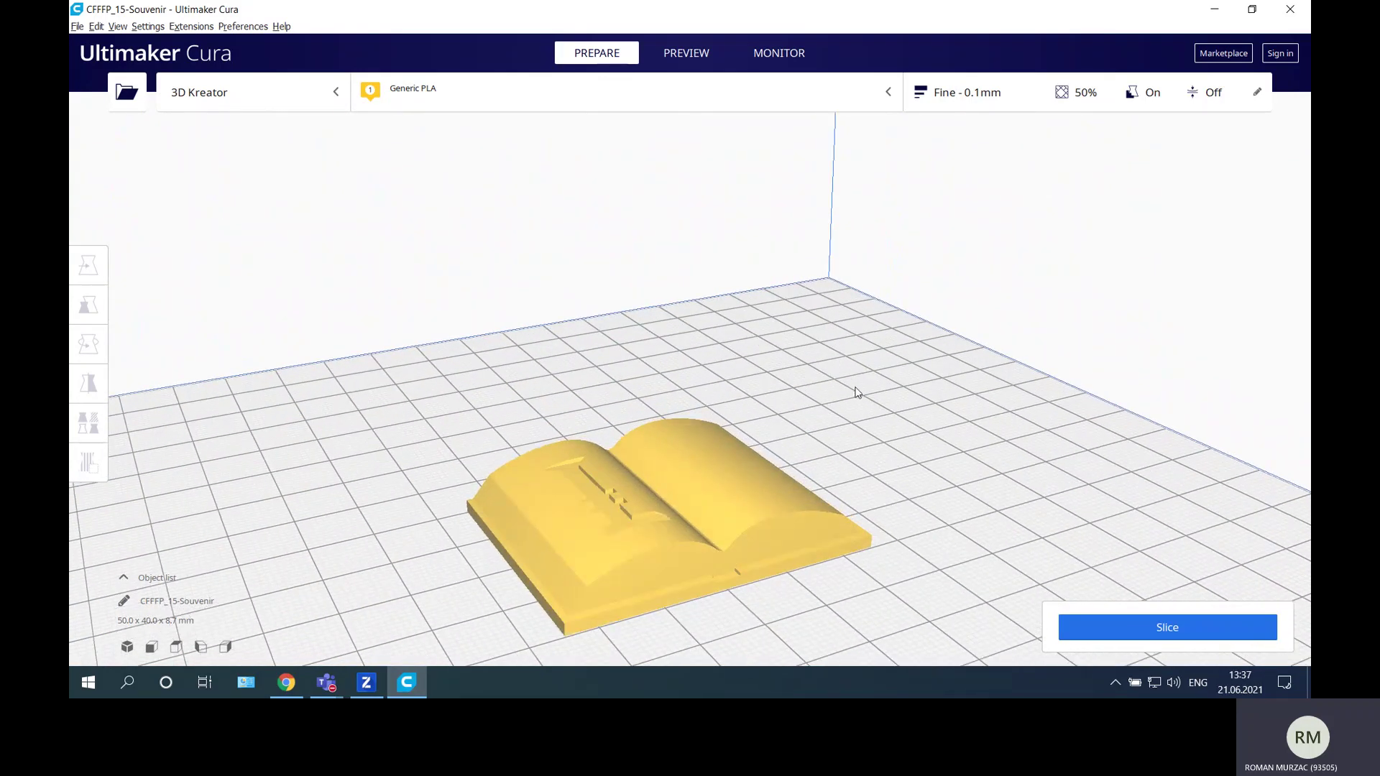
{"action": "mouse_move", "coordinate": [853, 388]}
{"action": "right_mouse_down"}
{"action": "mouse_move", "coordinate": [822, 370]}
{"action": "mouse_move", "coordinate": [811, 401]}
{"action": "mouse_move", "coordinate": [852, 361]}
{"action": "mouse_move", "coordinate": [924, 361]}
{"action": "right_mouse_up"}
{"action": "mouse_move", "coordinate": [541, 218]}
{"action": "right_mouse_down"}
{"action": "mouse_move", "coordinate": [548, 183]}
{"action": "mouse_move", "coordinate": [604, 287]}
{"action": "mouse_move", "coordinate": [604, 394]}
{"action": "mouse_move", "coordinate": [616, 319]}
{"action": "mouse_move", "coordinate": [601, 345]}
{"action": "mouse_move", "coordinate": [477, 385]}
{"action": "mouse_move", "coordinate": [682, 467]}
{"action": "right_mouse_up"}
{"action": "scroll", "coordinate": [852, 480], "scroll_direction": "down", "scroll_amount": 3}
{"action": "mouse_move", "coordinate": [850, 480]}
{"action": "right_mouse_down"}
{"action": "mouse_move", "coordinate": [770, 417]}
{"action": "mouse_move", "coordinate": [841, 462]}
{"action": "mouse_move", "coordinate": [782, 445]}
{"action": "mouse_move", "coordinate": [637, 299]}
{"action": "mouse_move", "coordinate": [604, 400]}
{"action": "mouse_move", "coordinate": [577, 366]}
{"action": "mouse_move", "coordinate": [650, 424]}
{"action": "right_mouse_up"}
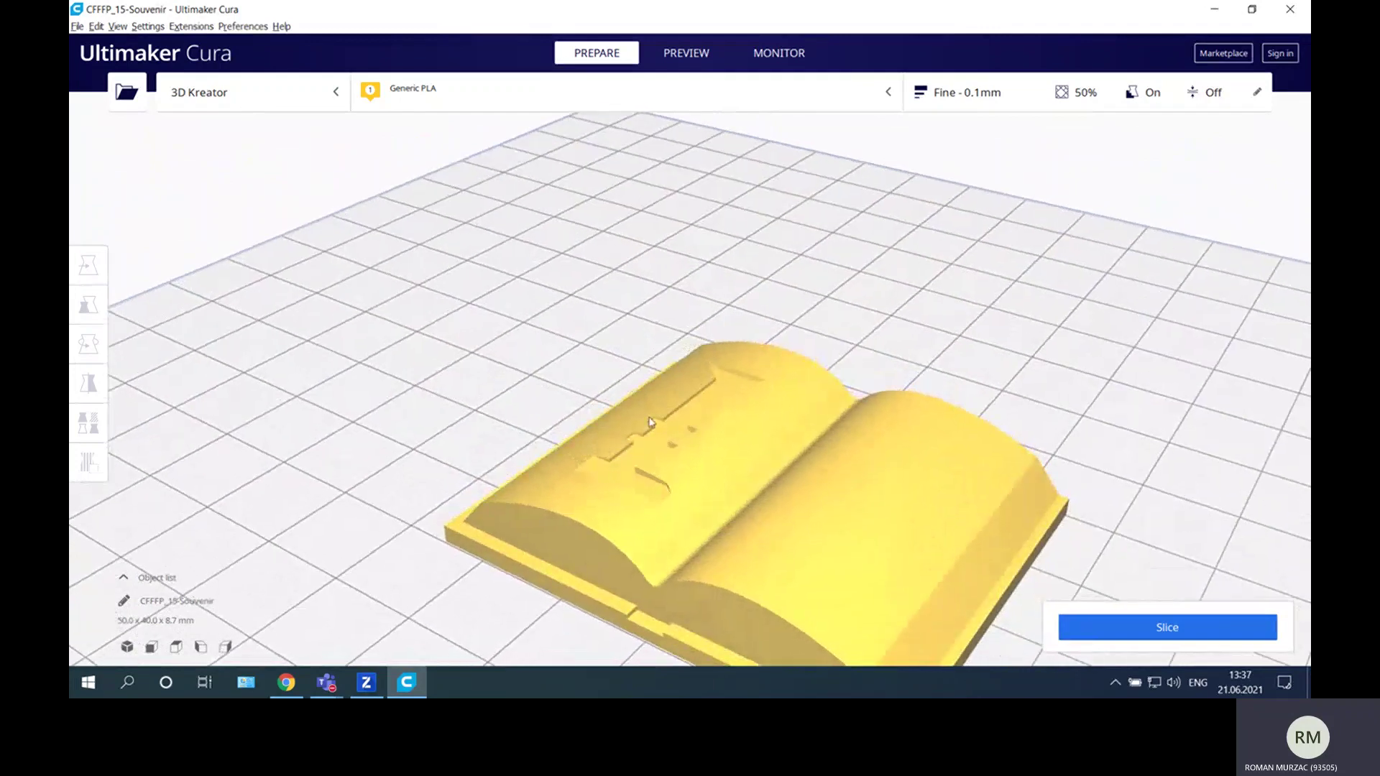
{"action": "scroll", "coordinate": [640, 379], "scroll_direction": "down", "scroll_amount": 2}
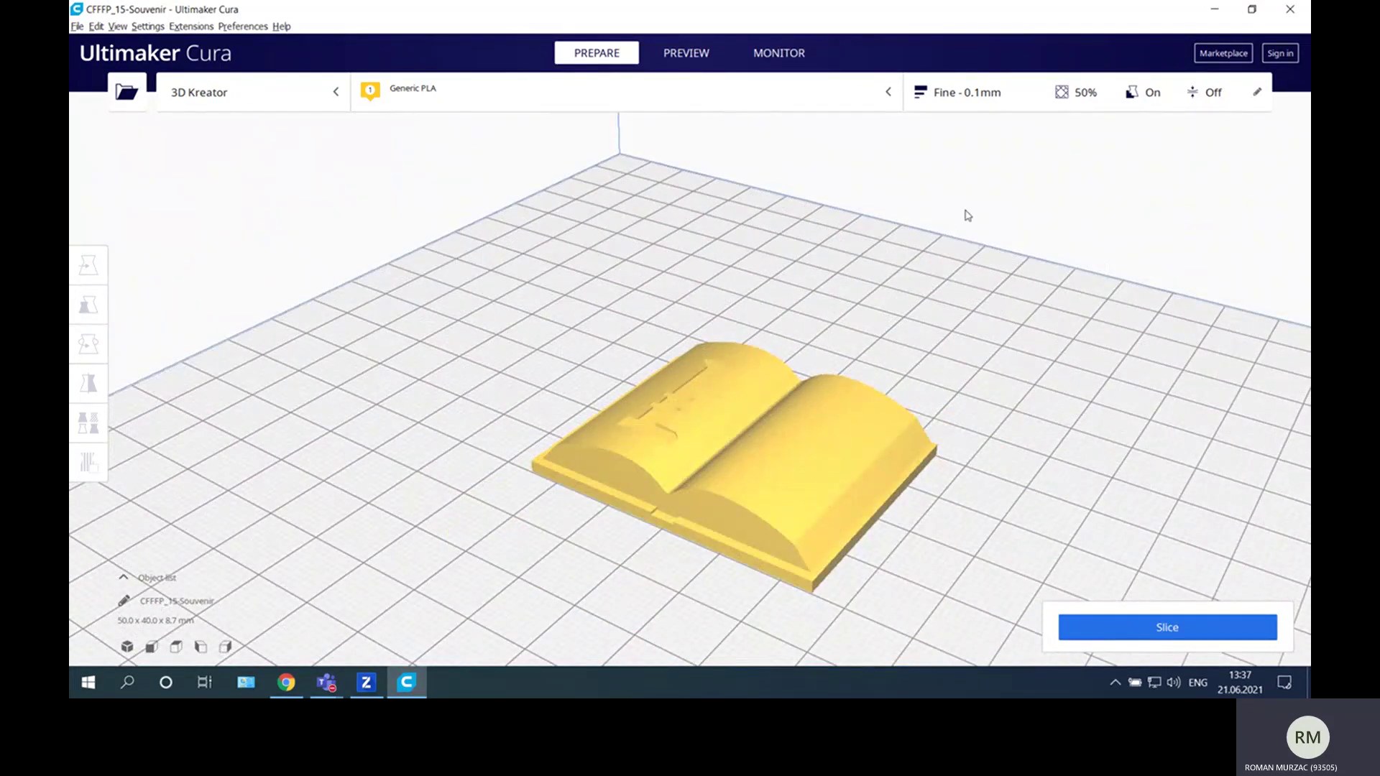
Step: Change the profile from Fine 0.1 mm to Normal 0.15 mm, keeping the customized settings
{"action": "left_click", "coordinate": [993, 95]}
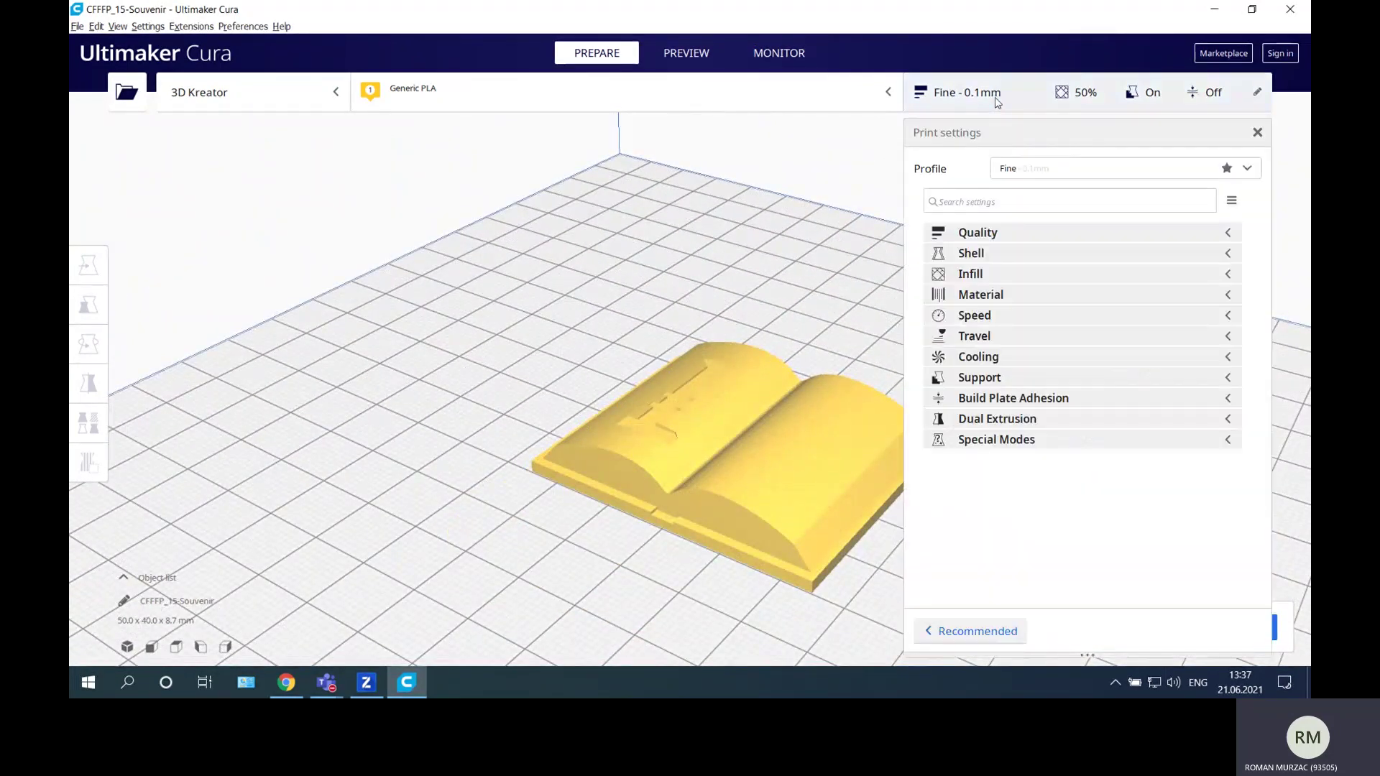
{"action": "left_click", "coordinate": [1077, 175]}
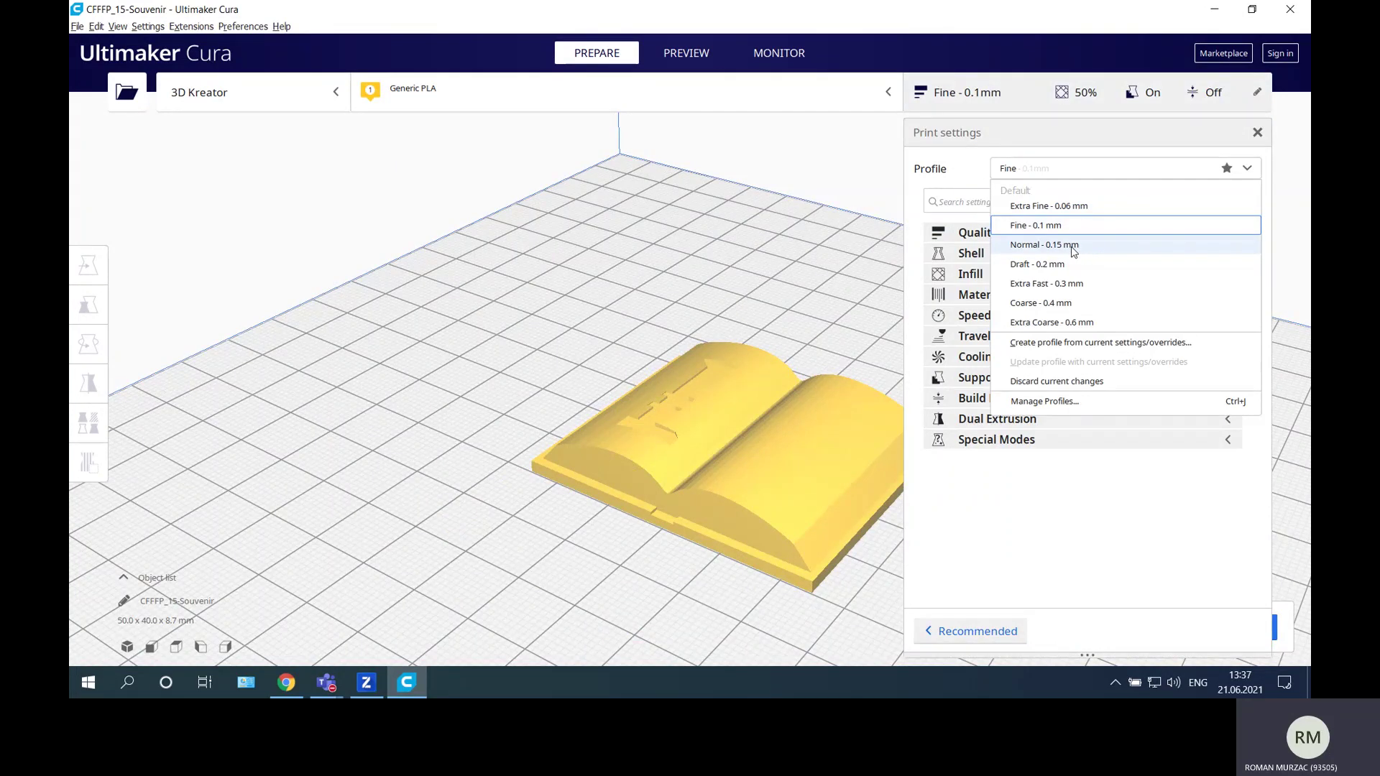
{"action": "left_click", "coordinate": [1073, 246]}
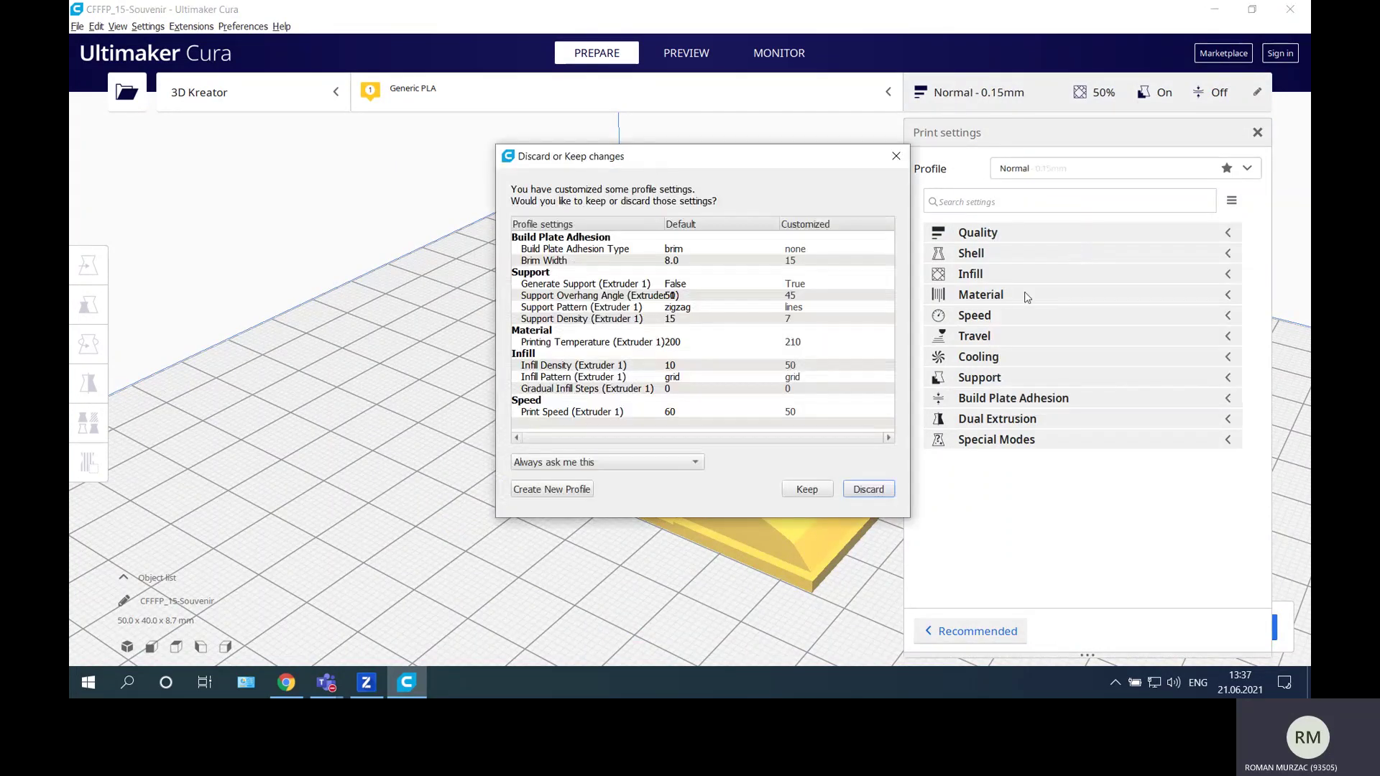
{"action": "left_click", "coordinate": [806, 489]}
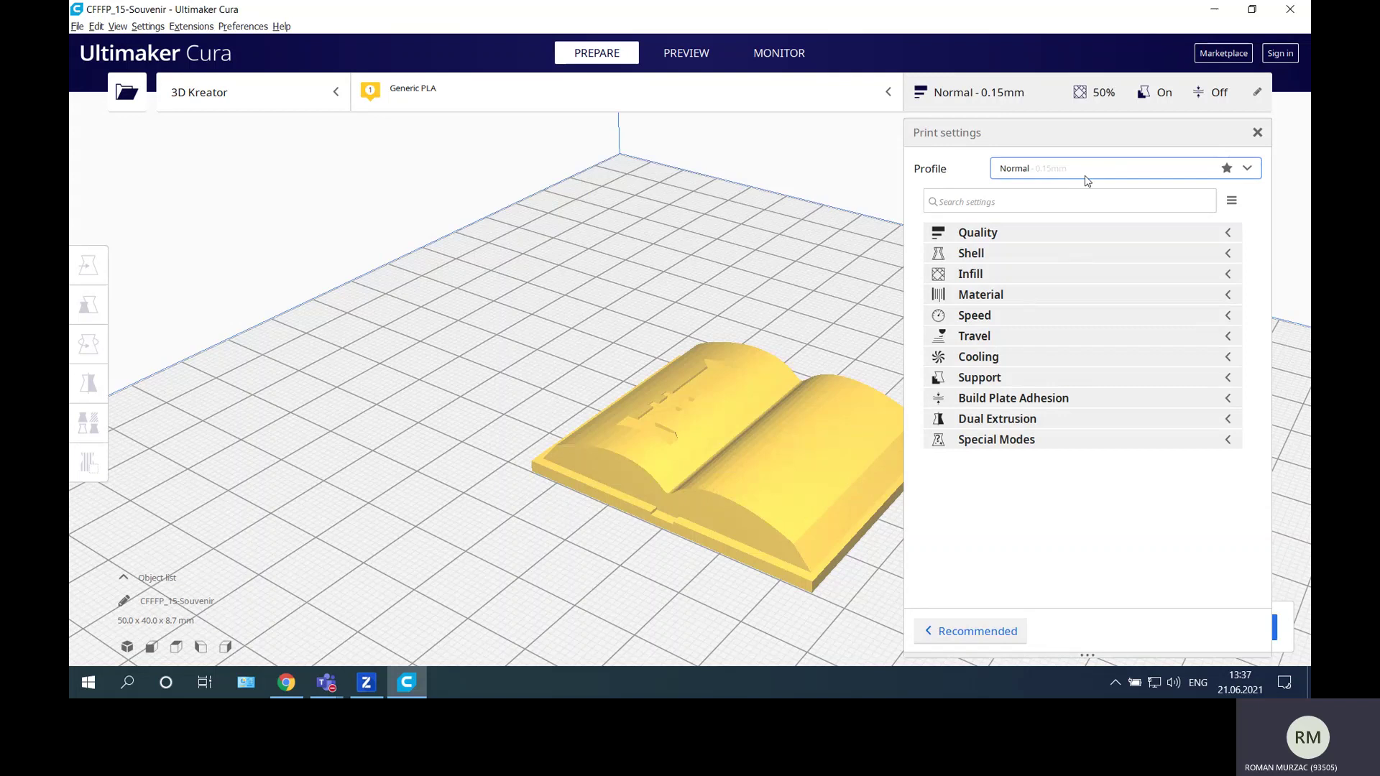
{"action": "left_click", "coordinate": [1230, 234]}
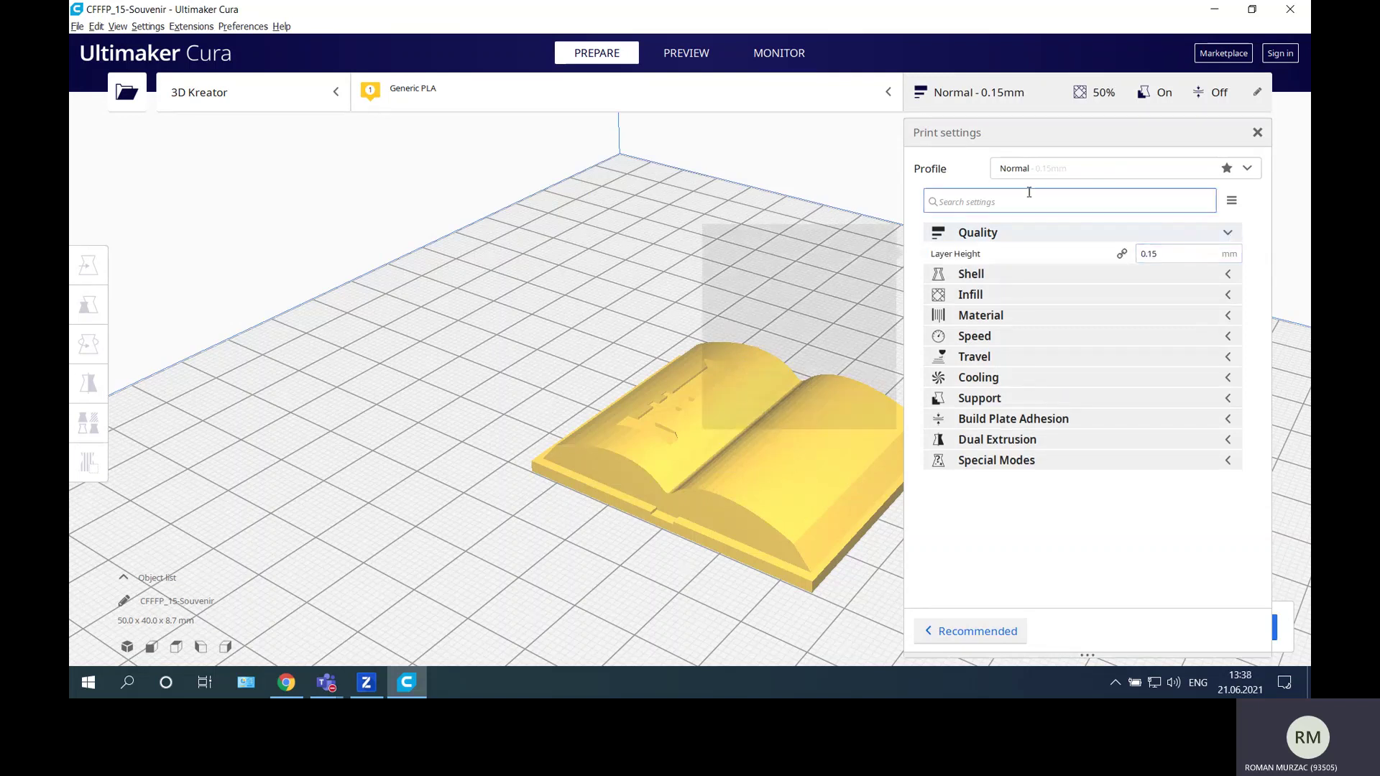
{"action": "left_click", "coordinate": [1227, 233]}
{"action": "left_click", "coordinate": [1232, 253]}
{"action": "double_click", "coordinate": [1145, 274]}
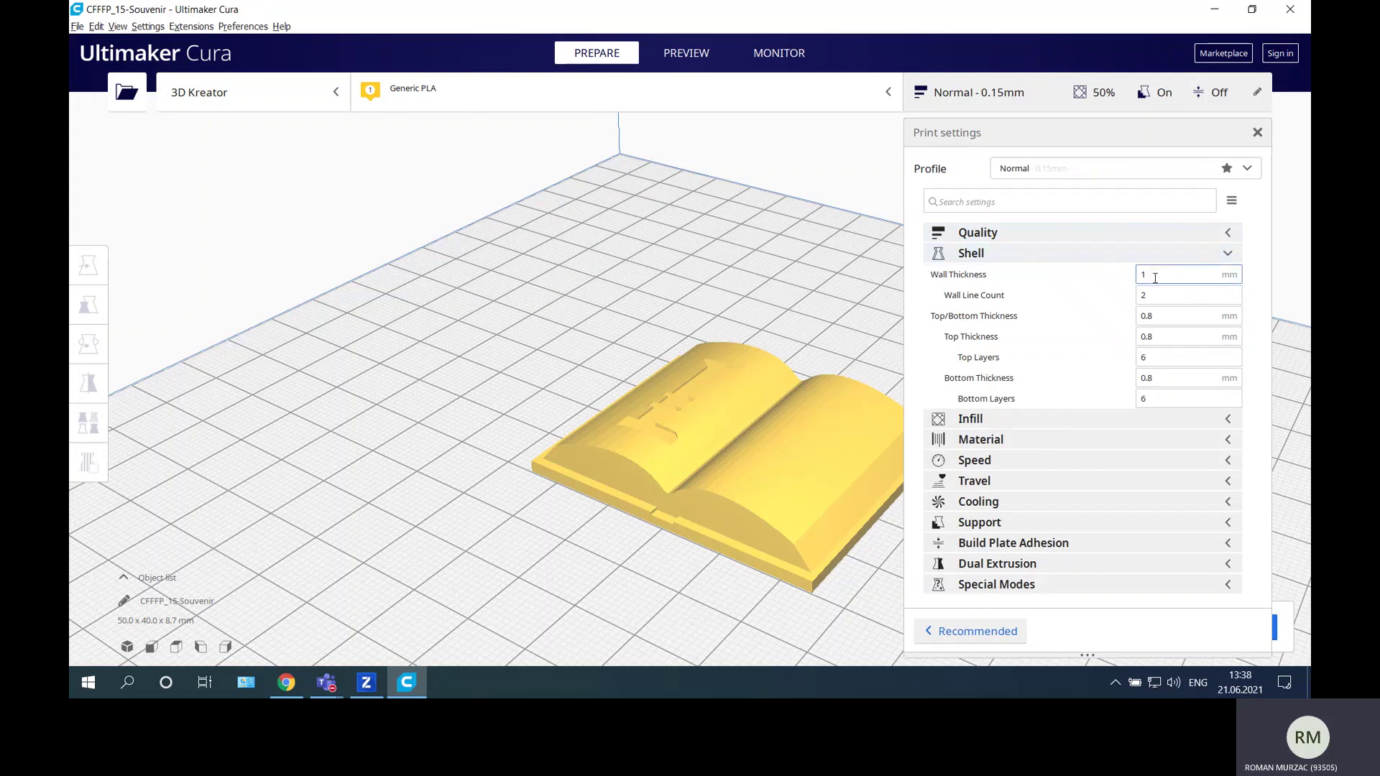
{"action": "type", "text": "0"}
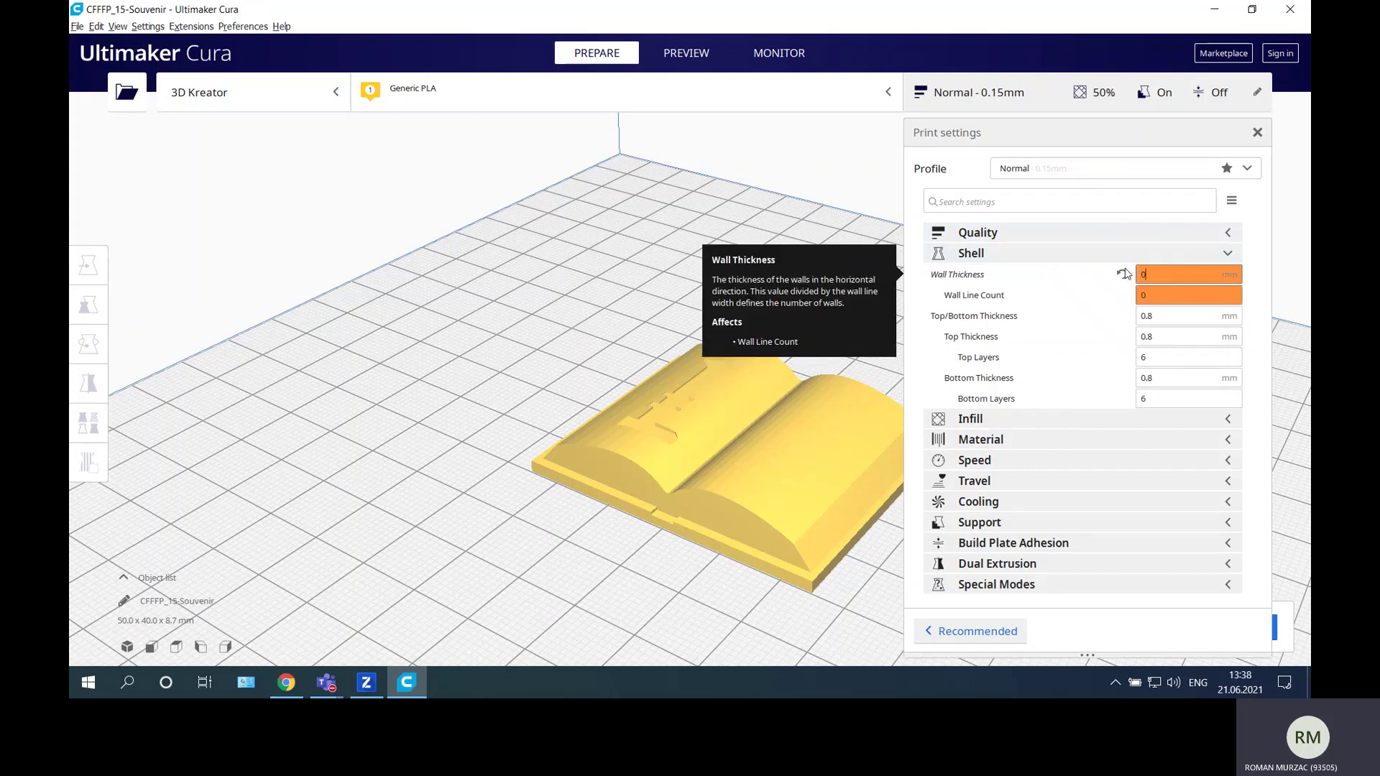
{"action": "type", "text": ".8"}
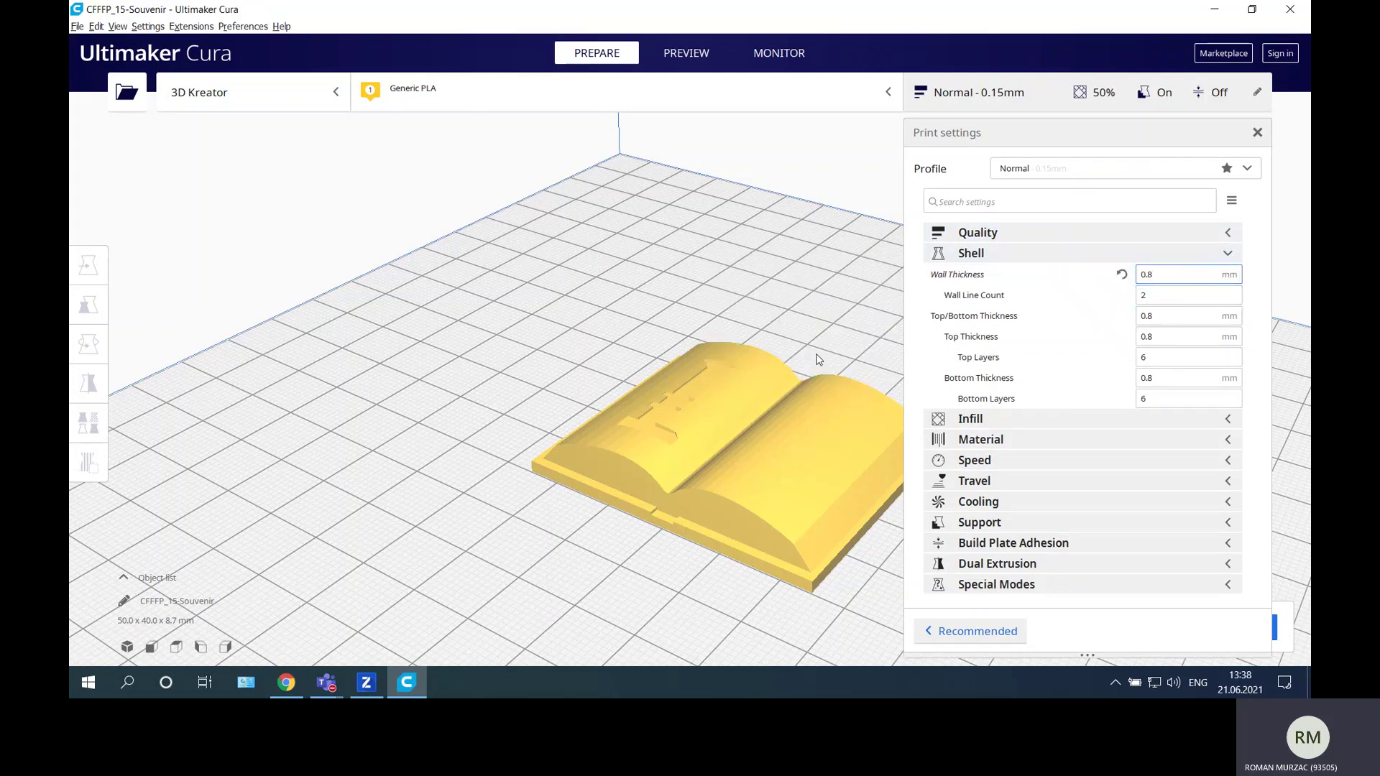
{"action": "mouse_move", "coordinate": [648, 325]}
{"action": "right_mouse_down"}
{"action": "mouse_move", "coordinate": [843, 352]}
{"action": "mouse_move", "coordinate": [712, 362]}
{"action": "right_mouse_up"}
{"action": "mouse_move", "coordinate": [510, 301]}
{"action": "right_mouse_down"}
{"action": "mouse_move", "coordinate": [616, 333]}
{"action": "mouse_move", "coordinate": [648, 298]}
{"action": "mouse_move", "coordinate": [401, 313]}
{"action": "right_mouse_up"}
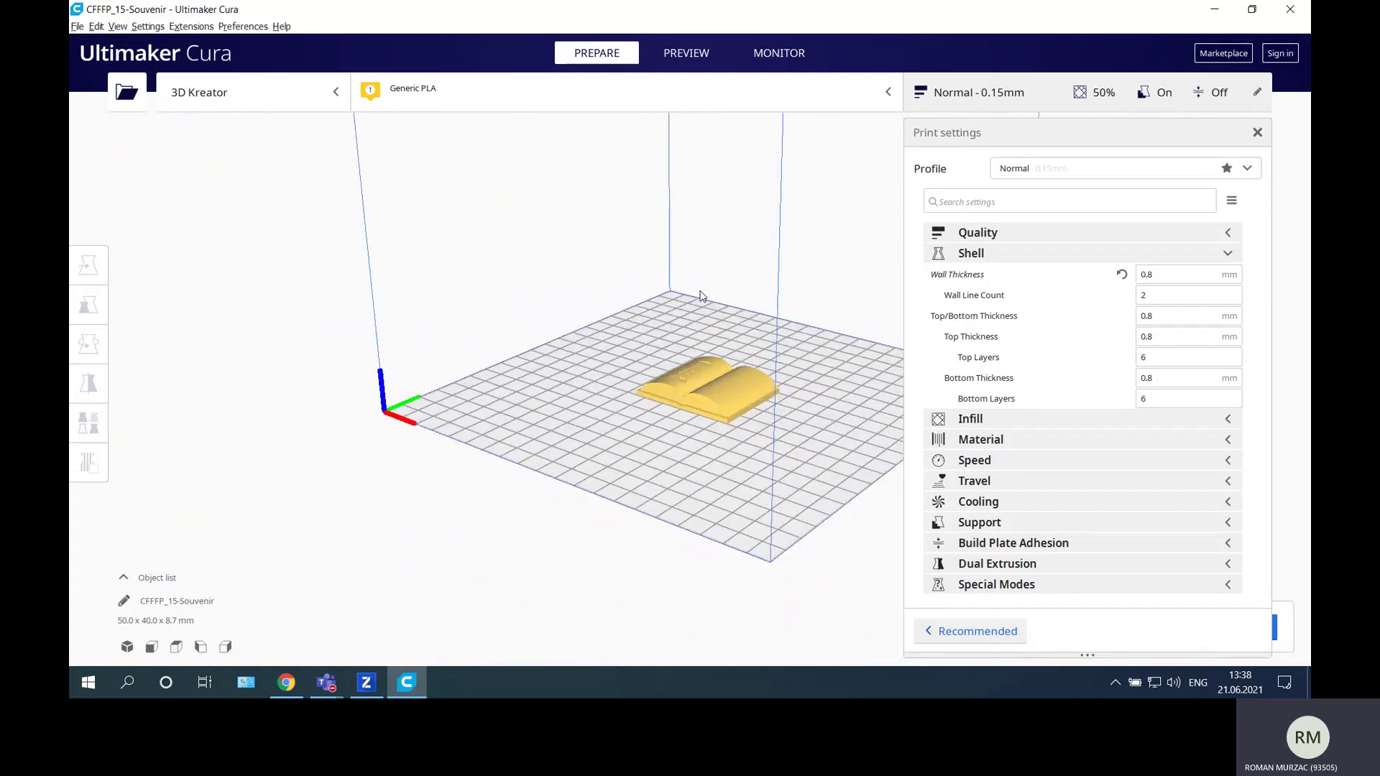
{"action": "scroll", "coordinate": [704, 289], "scroll_direction": "up", "scroll_amount": 1}
{"action": "scroll", "coordinate": [701, 308], "scroll_direction": "up", "scroll_amount": 2}
{"action": "scroll", "coordinate": [749, 310], "scroll_direction": "up", "scroll_amount": 2}
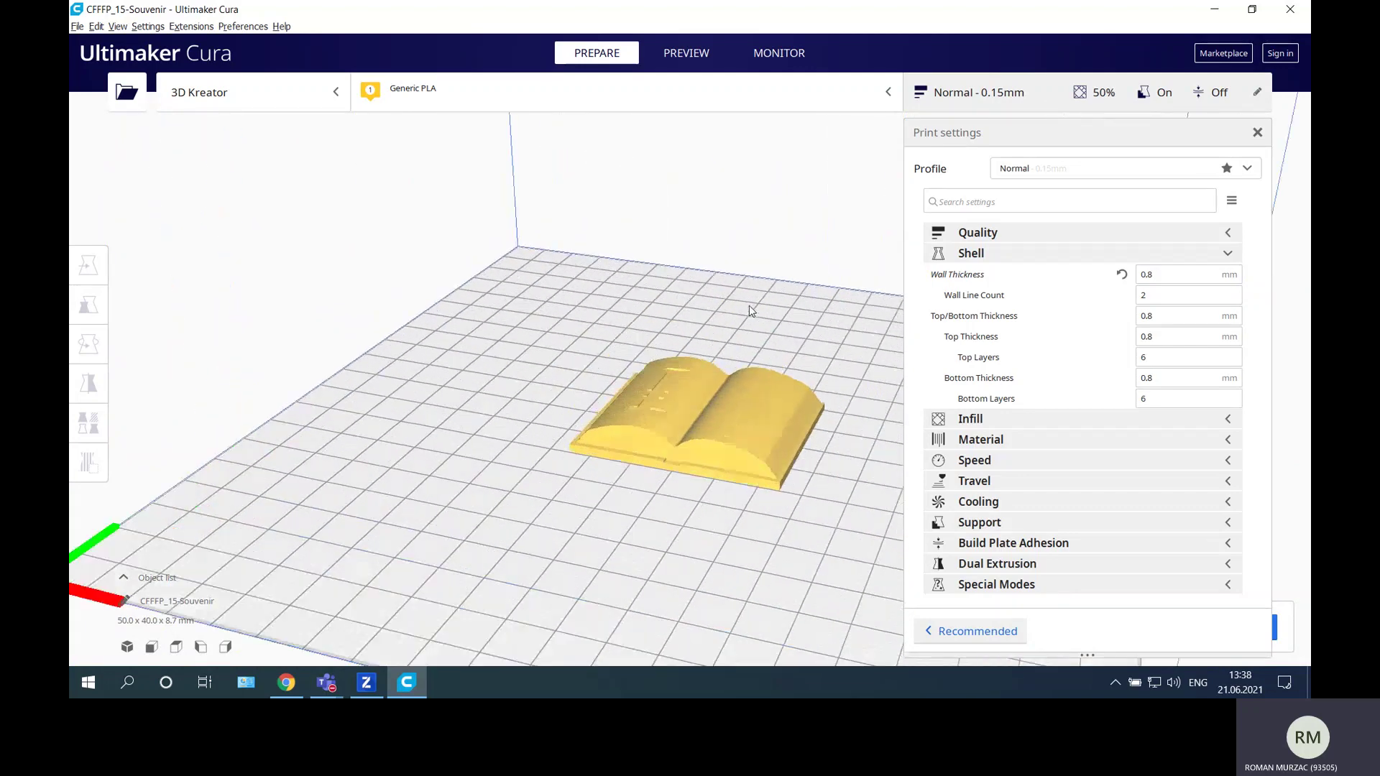
Step: Change Infill Density from 50% to 30%
{"action": "left_click", "coordinate": [1229, 255]}
{"action": "left_click", "coordinate": [1230, 277]}
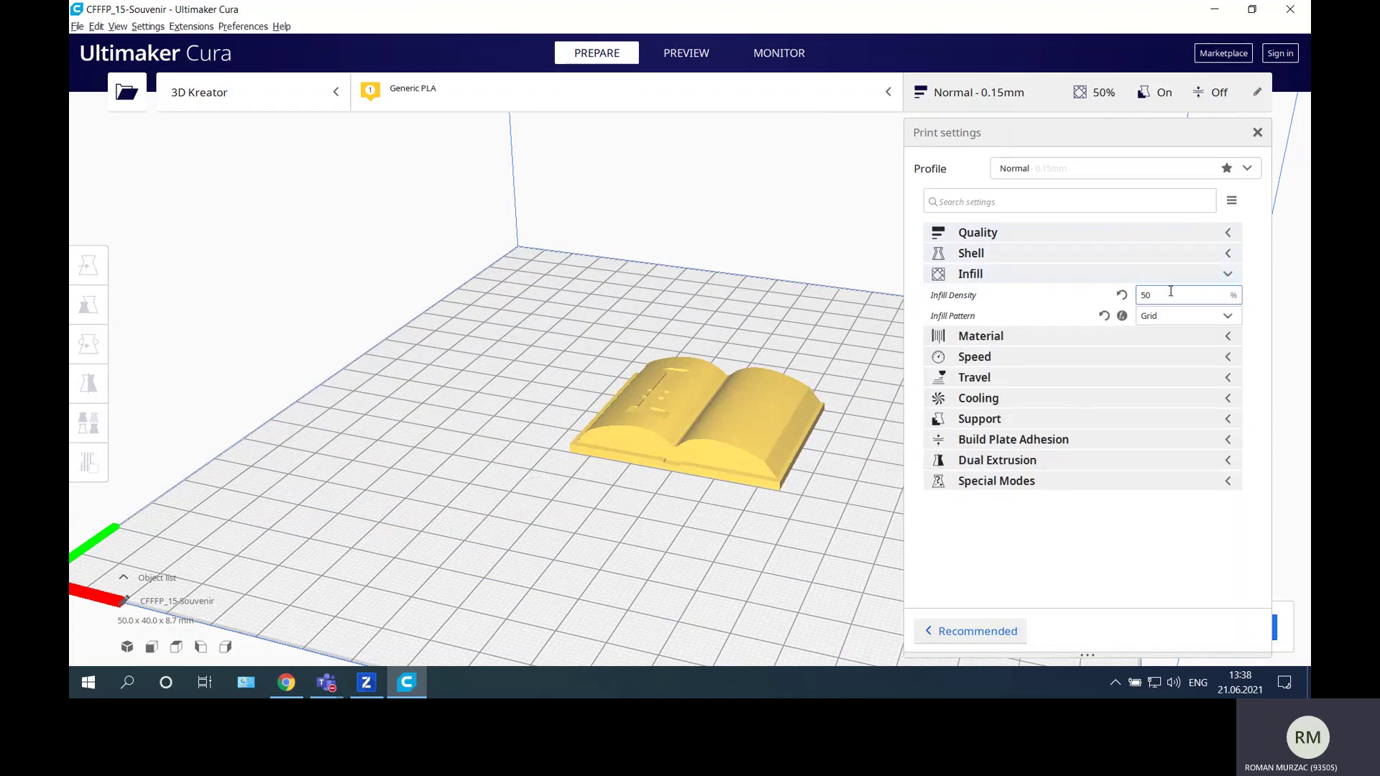
{"action": "double_click", "coordinate": [1145, 294]}
{"action": "type", "text": "30"}
Step: Review the Material temperatures: 210 °C printing and 60 °C build plate
{"action": "left_click", "coordinate": [1230, 275]}
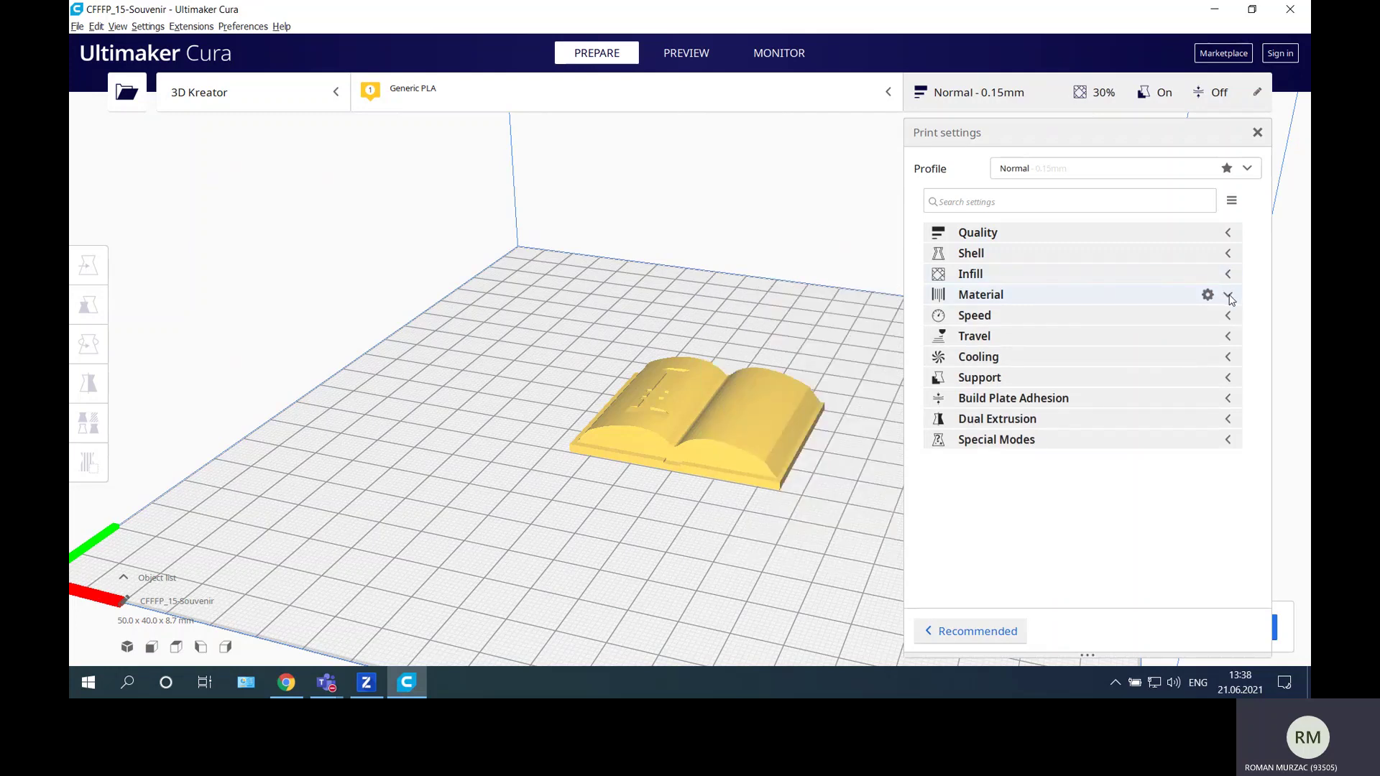
{"action": "left_click", "coordinate": [1230, 295]}
{"action": "mouse_move", "coordinate": [1165, 315]}
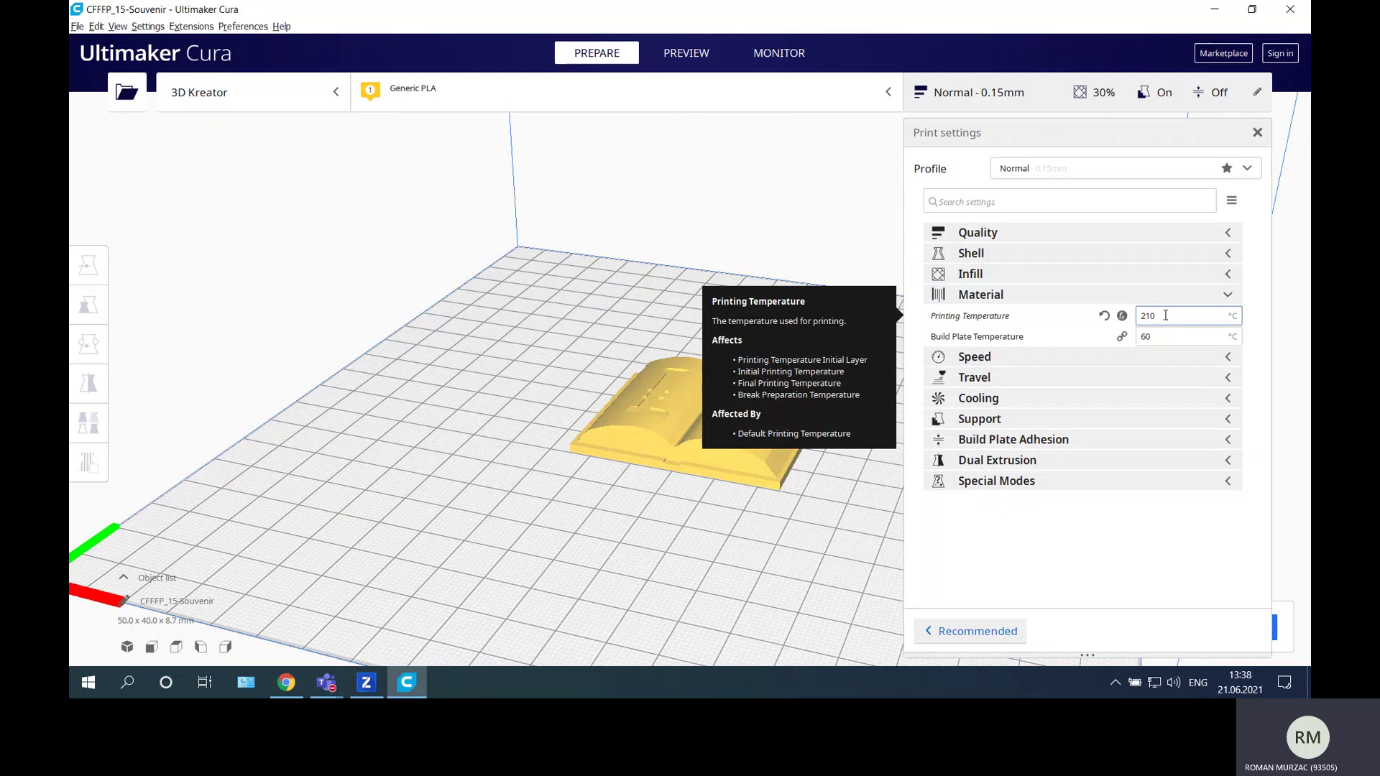
{"action": "left_click", "coordinate": [1161, 336]}
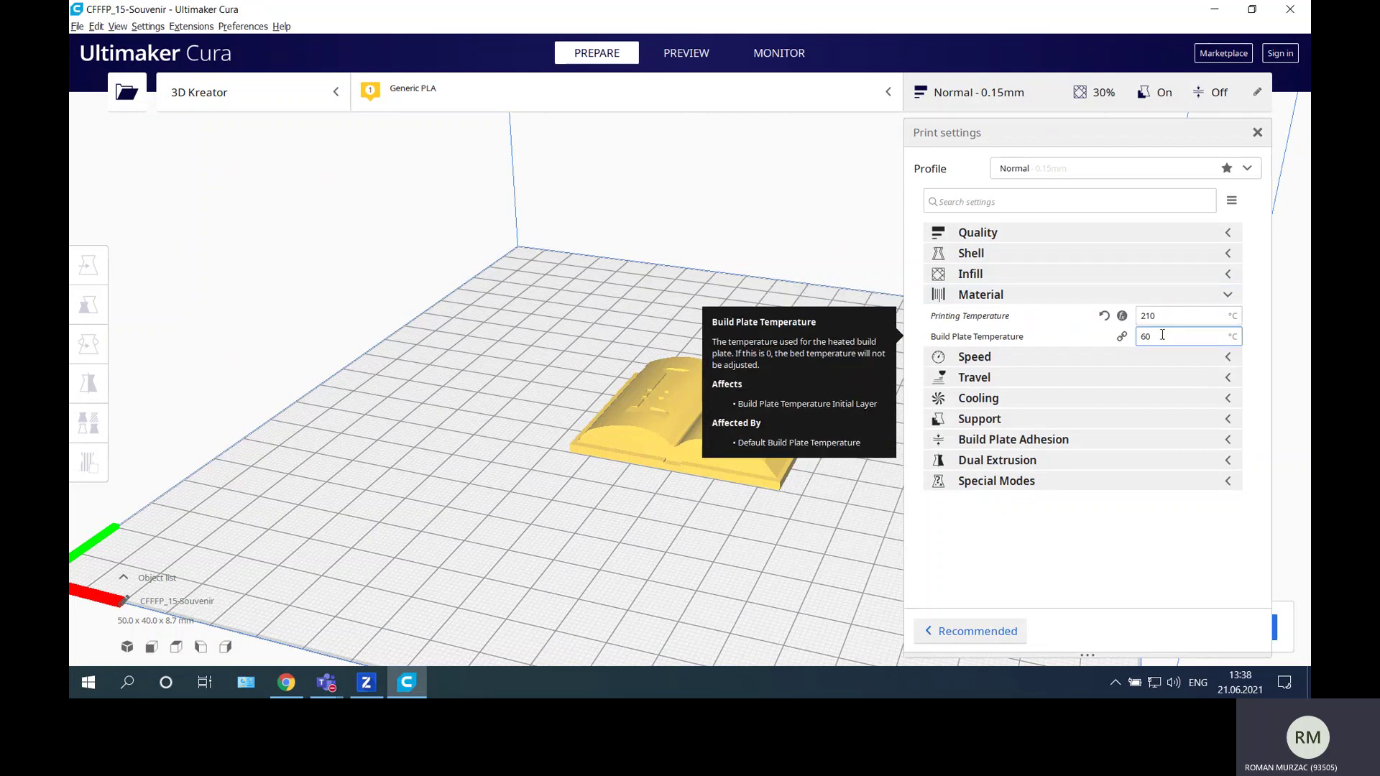
{"action": "left_click", "coordinate": [1229, 297]}
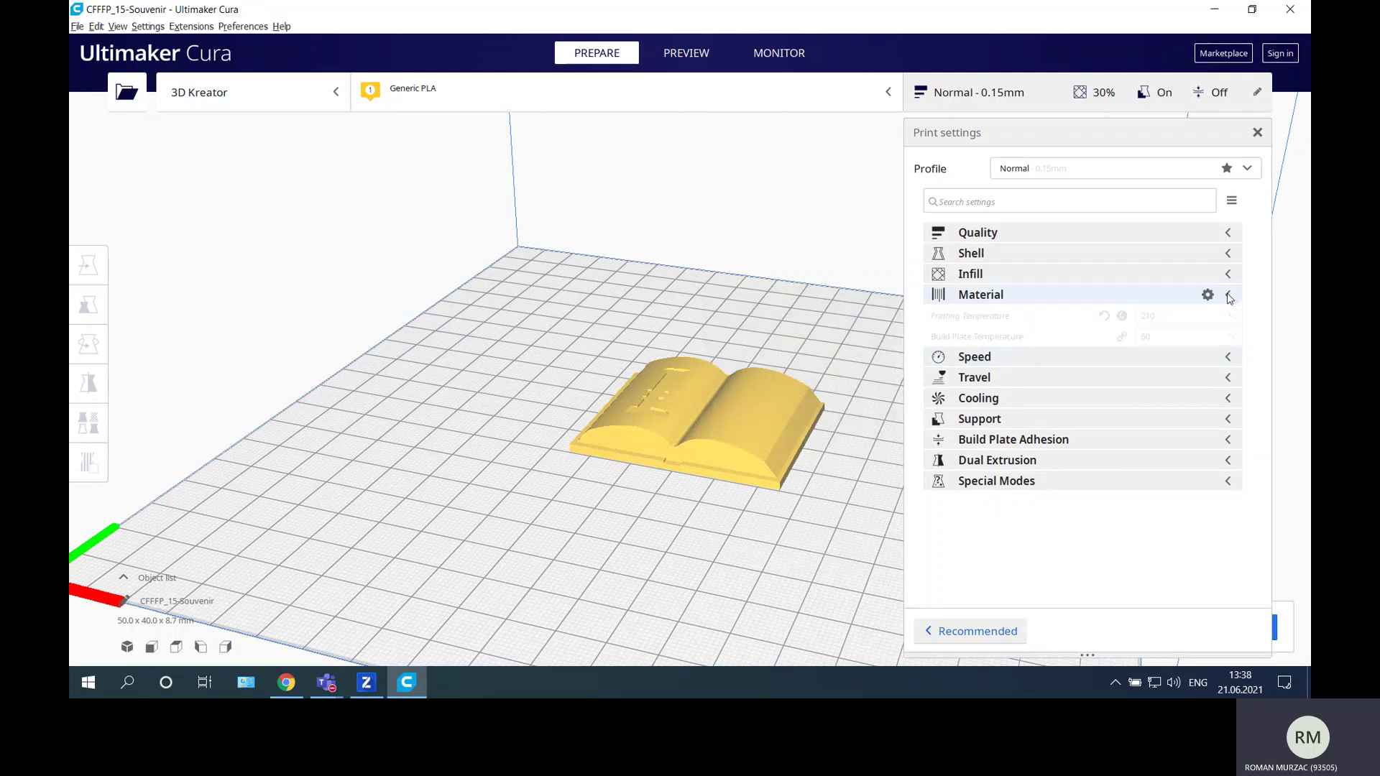
Step: Change Infill Speed from 84 to 50 mm/s
{"action": "left_click", "coordinate": [1227, 315]}
{"action": "left_click", "coordinate": [1169, 354]}
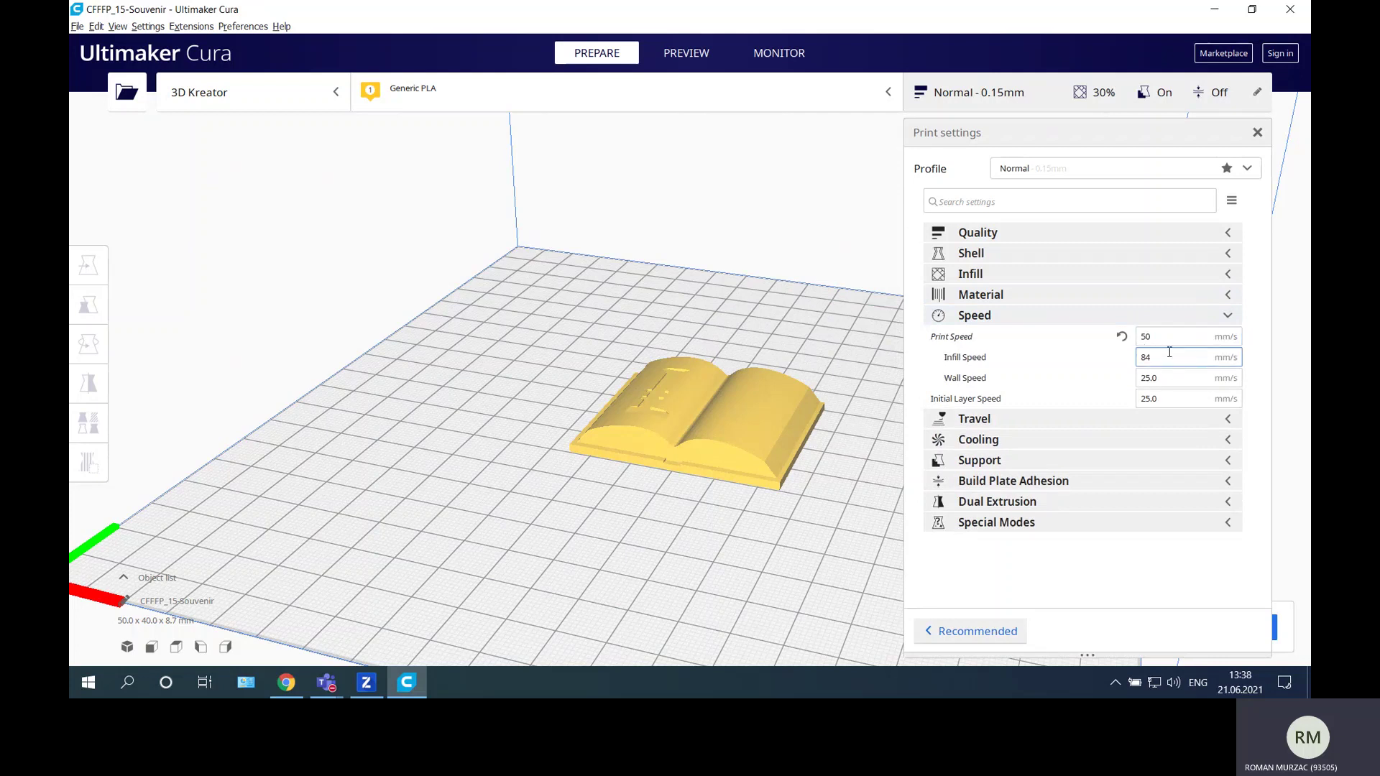
{"action": "left_click_drag", "start_coordinate": [1168, 351], "coordinate": [1122, 365]}
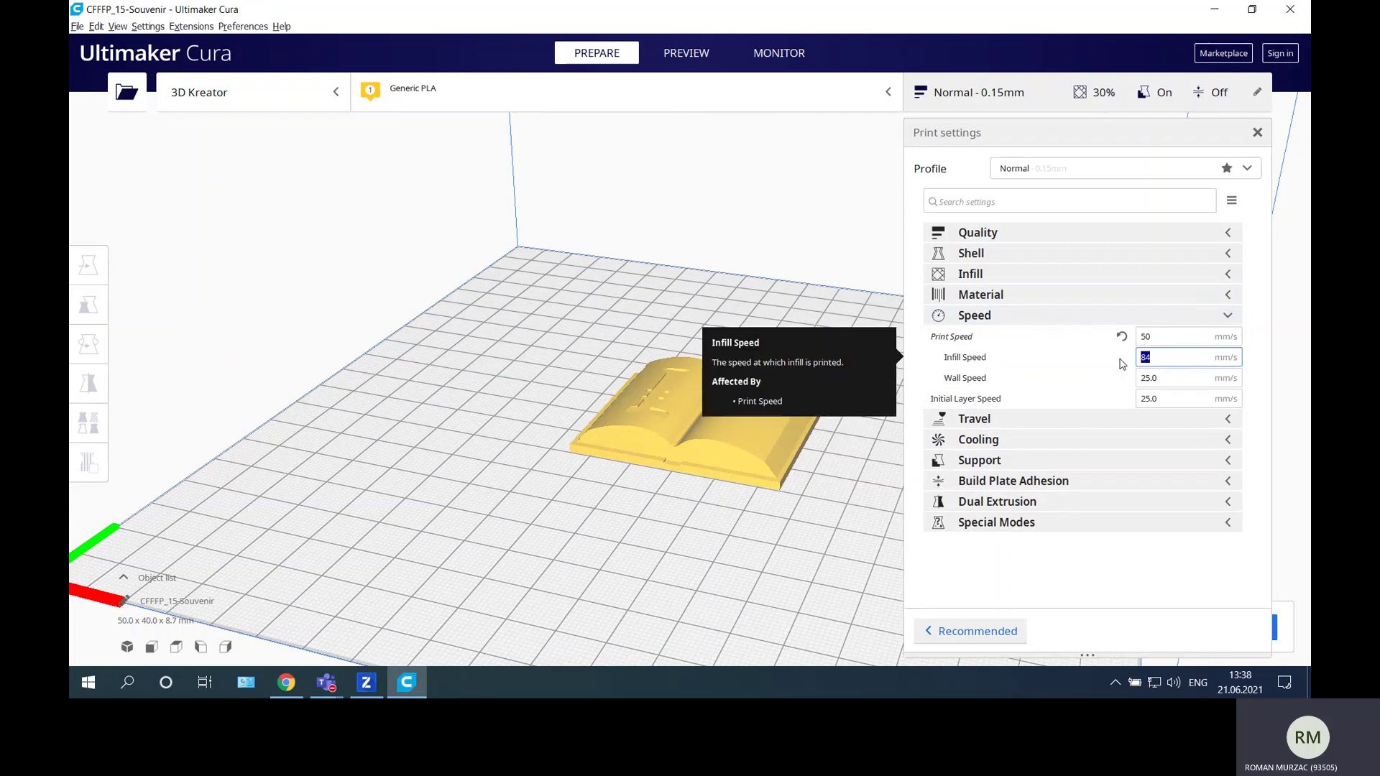
{"action": "type", "text": "50"}
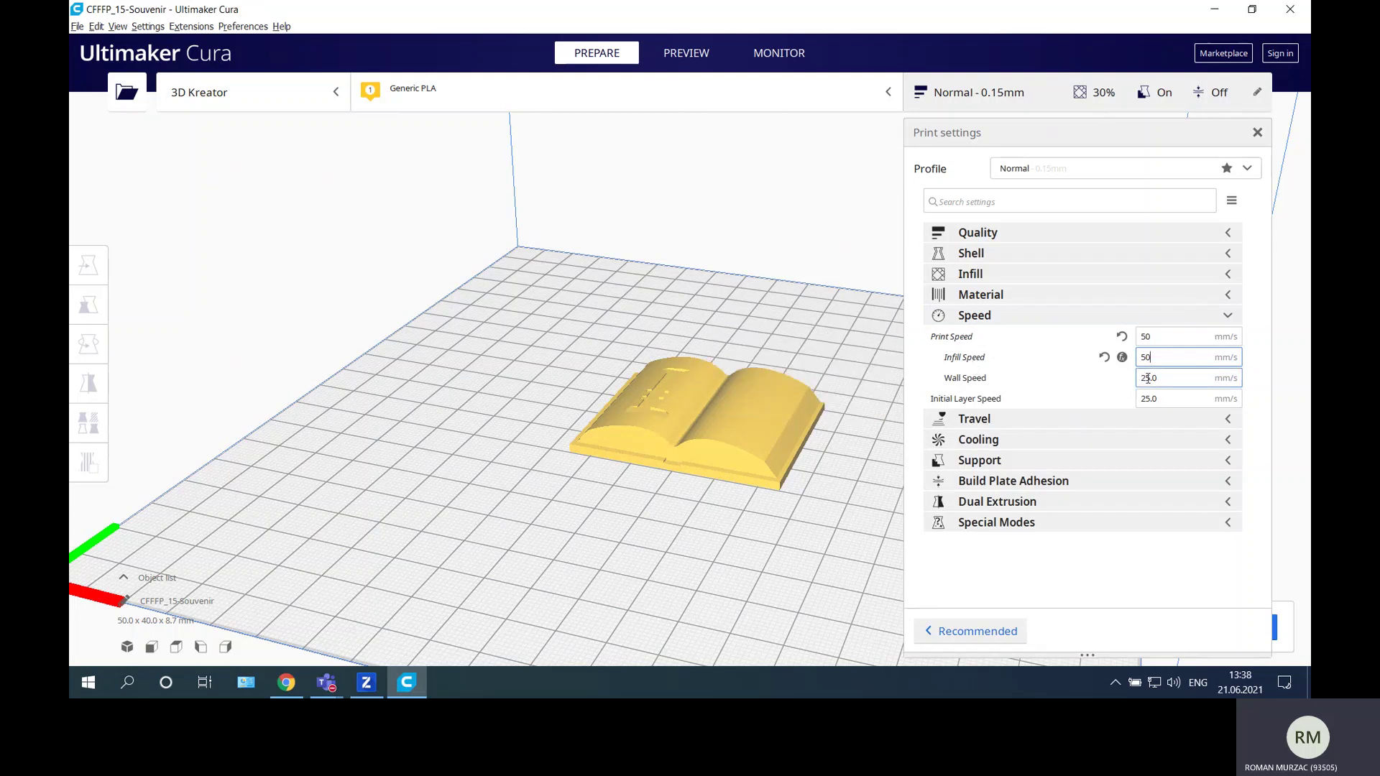
{"action": "mouse_move", "coordinate": [1146, 399]}
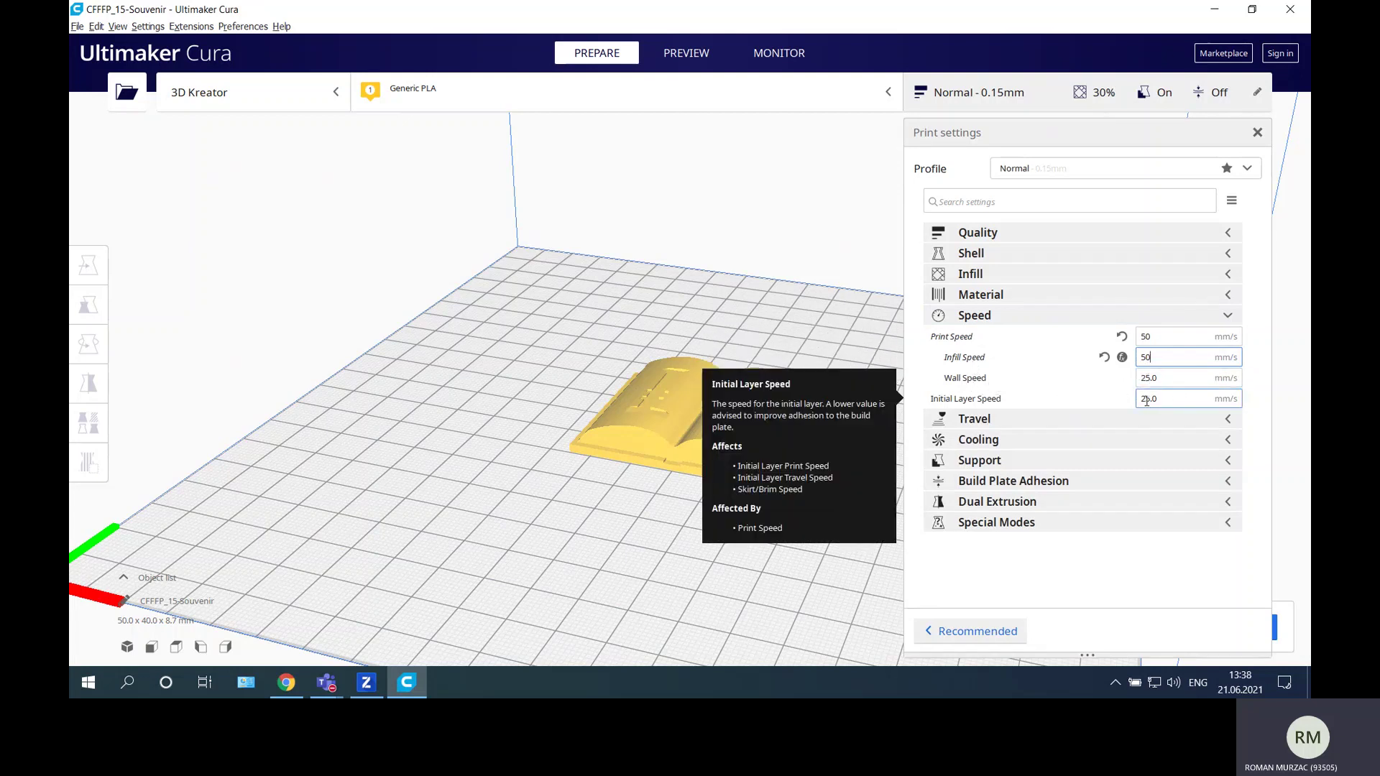
{"action": "left_click", "coordinate": [1228, 316]}
Step: Turn off Generate Support and confirm Build Plate Adhesion Type is None
{"action": "left_click", "coordinate": [1229, 337]}
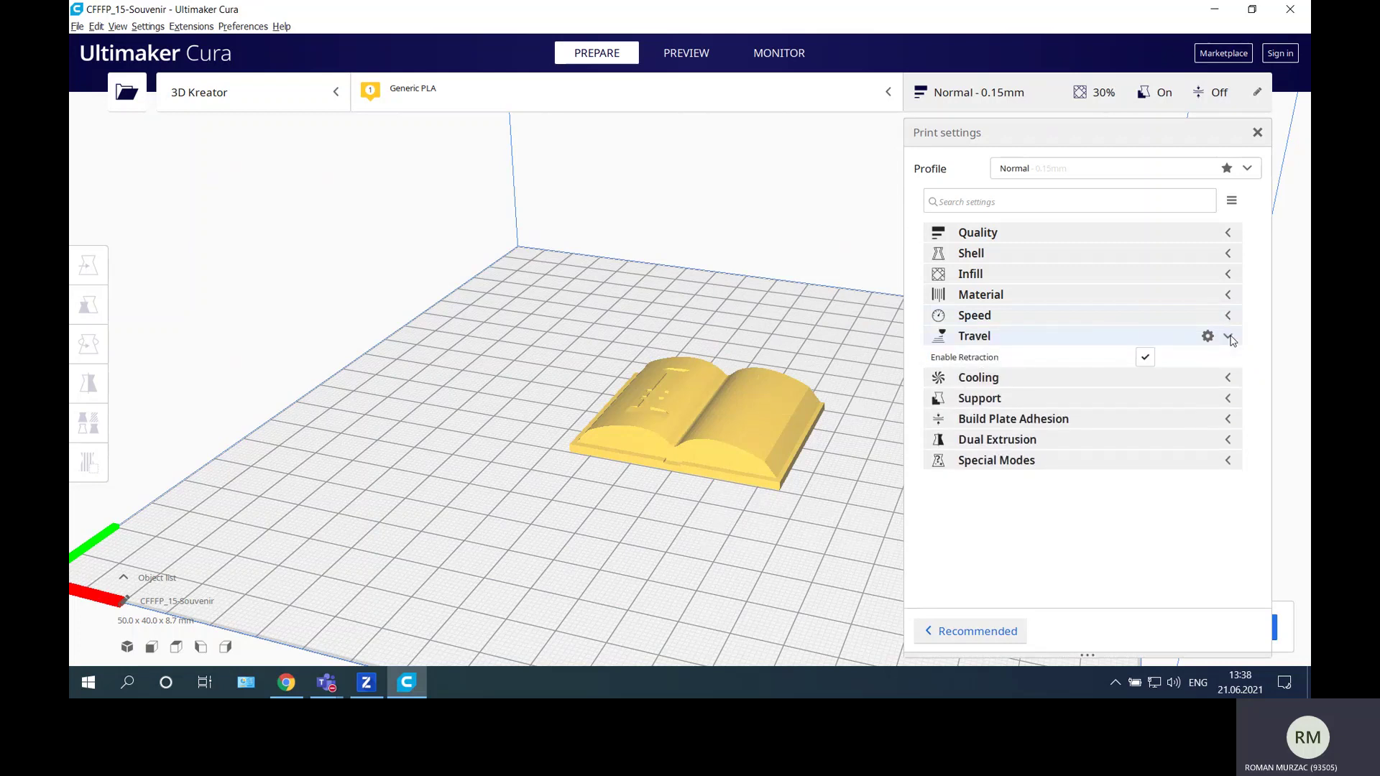
{"action": "left_click", "coordinate": [1228, 337]}
{"action": "left_click", "coordinate": [1229, 357]}
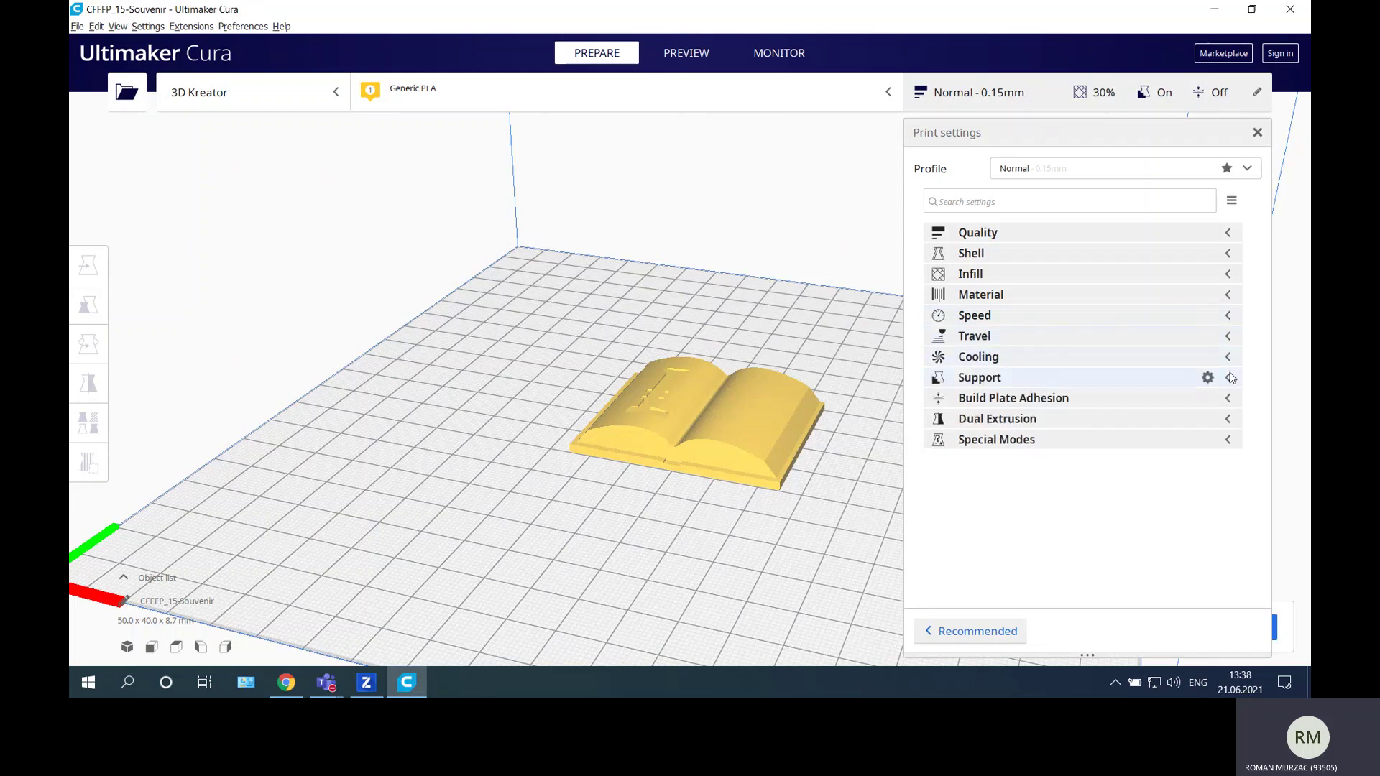
{"action": "left_click", "coordinate": [1230, 380]}
{"action": "left_click", "coordinate": [1145, 397]}
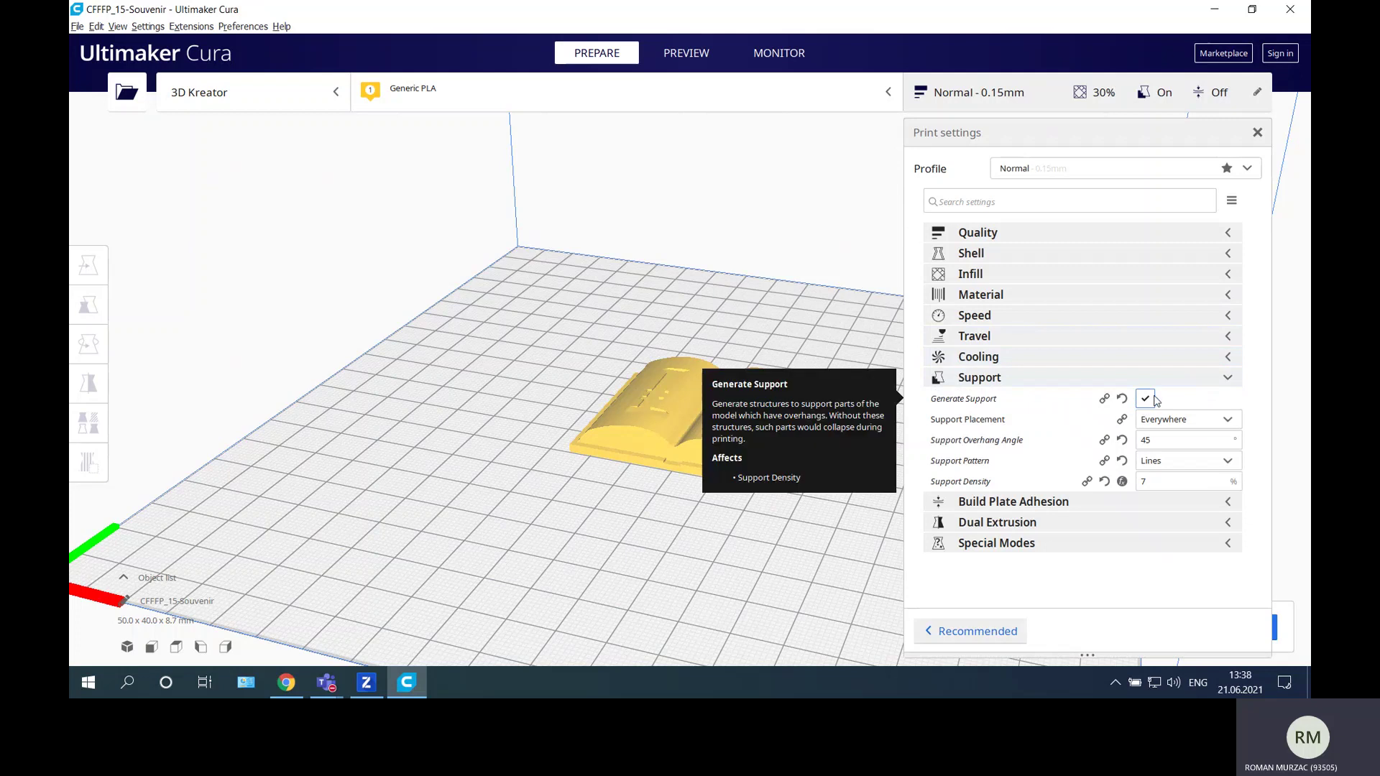
{"action": "left_click", "coordinate": [1227, 379]}
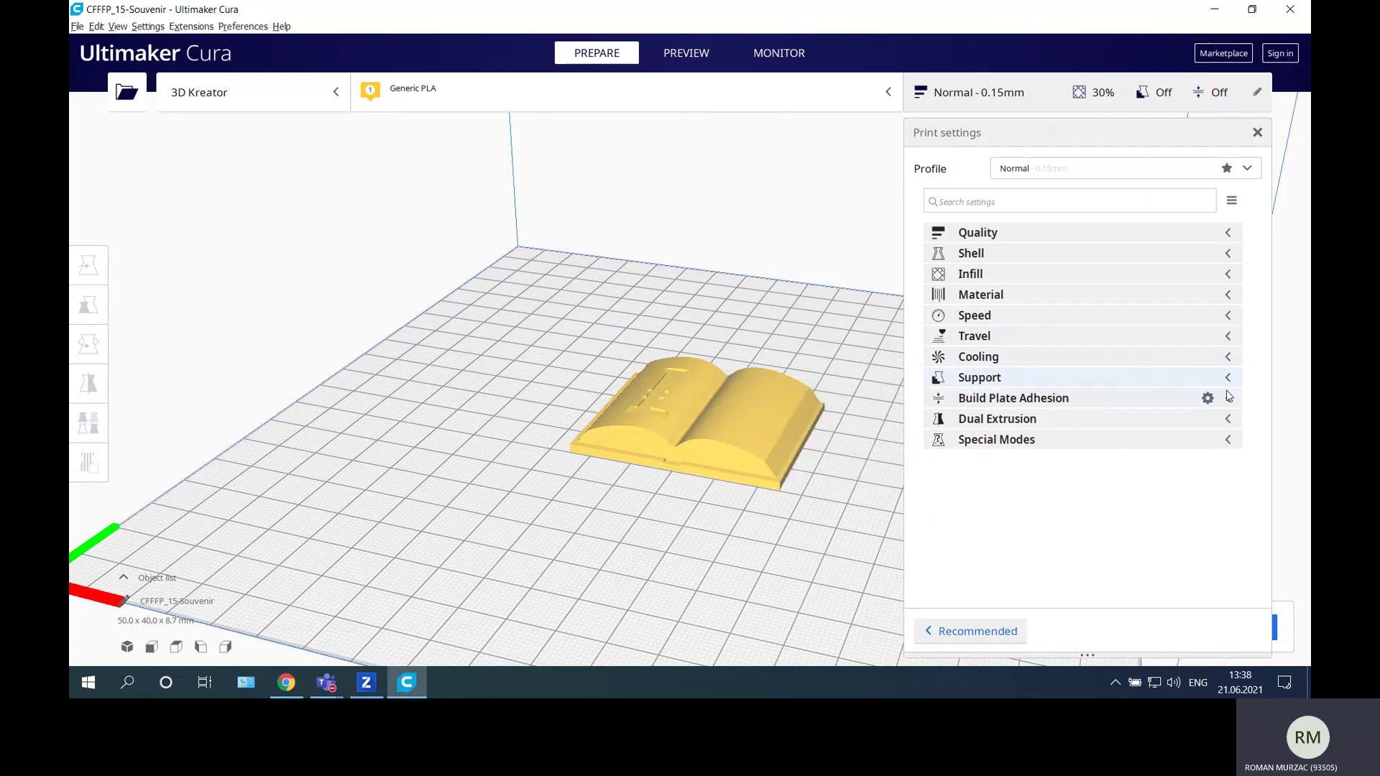
{"action": "left_click", "coordinate": [1228, 400]}
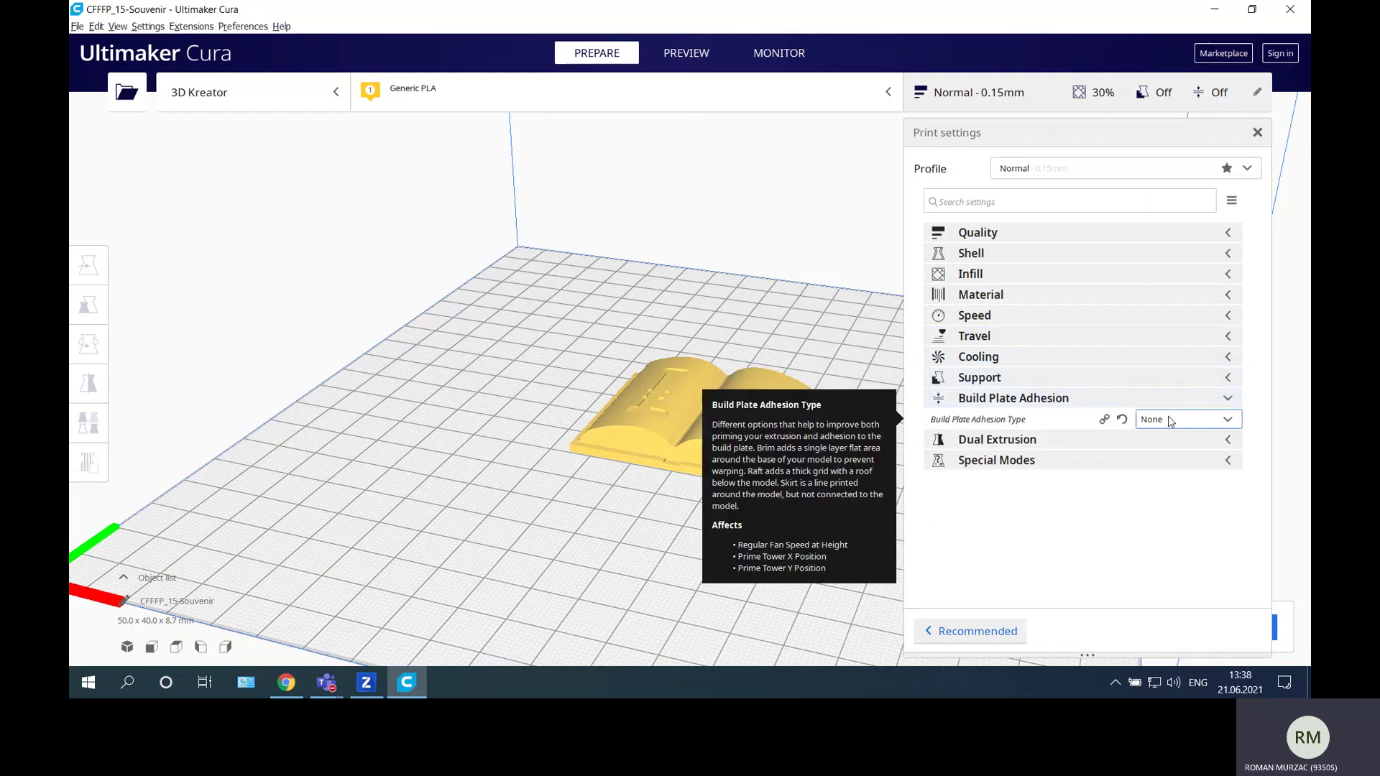
{"action": "left_click", "coordinate": [1228, 398]}
Step: Slice the book (1 h 4 min, 9 g), inspect its inner layers, and start Save to File
{"action": "left_click", "coordinate": [1258, 133]}
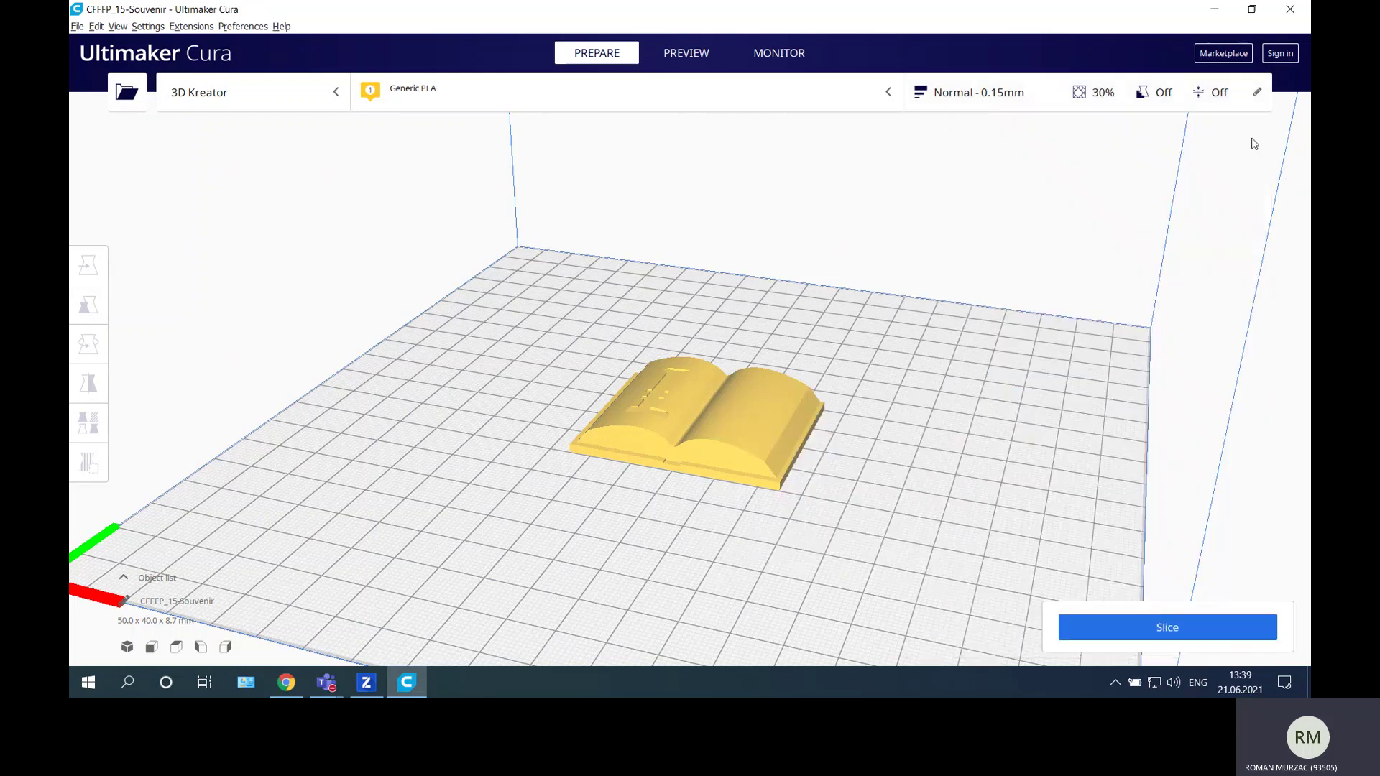
{"action": "left_click", "coordinate": [1179, 628]}
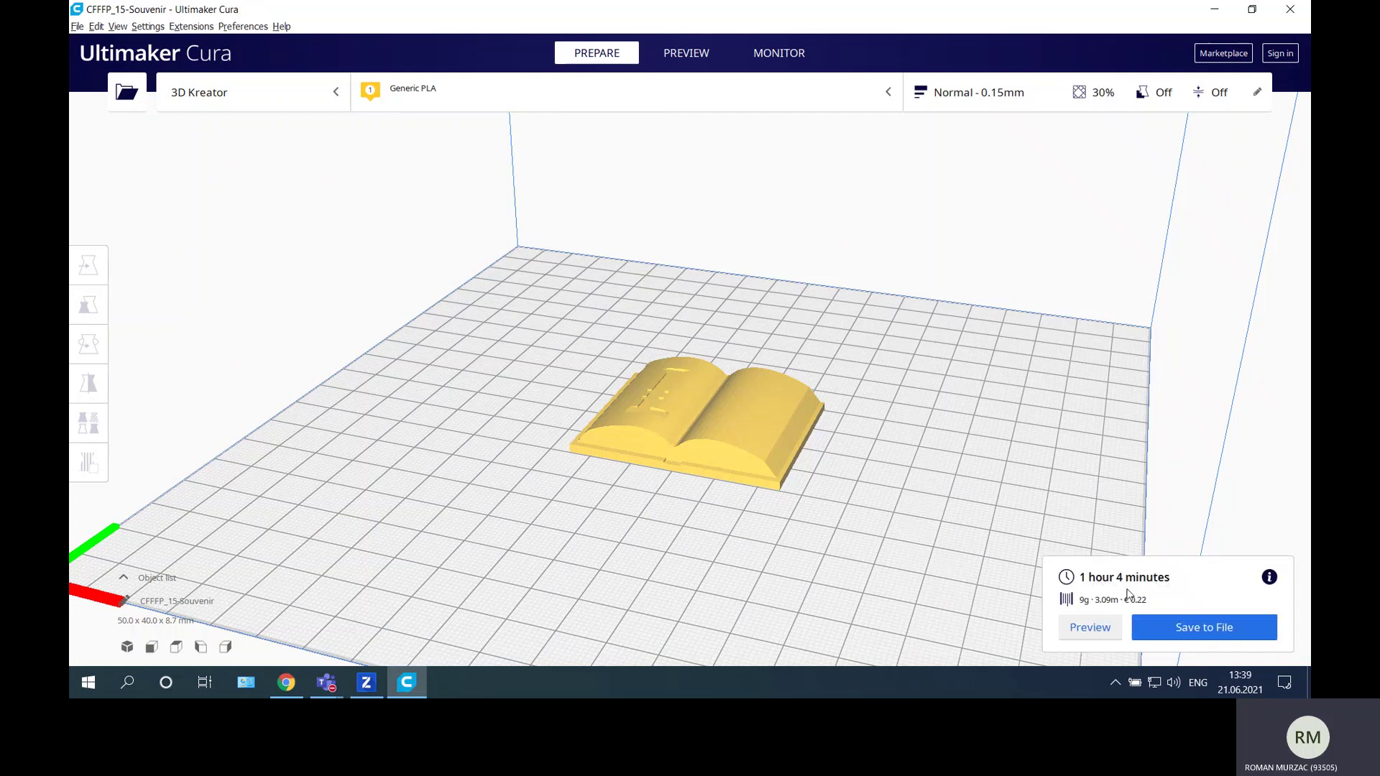
{"action": "left_click", "coordinate": [1091, 627]}
{"action": "scroll", "coordinate": [779, 472], "scroll_direction": "up", "scroll_amount": 5}
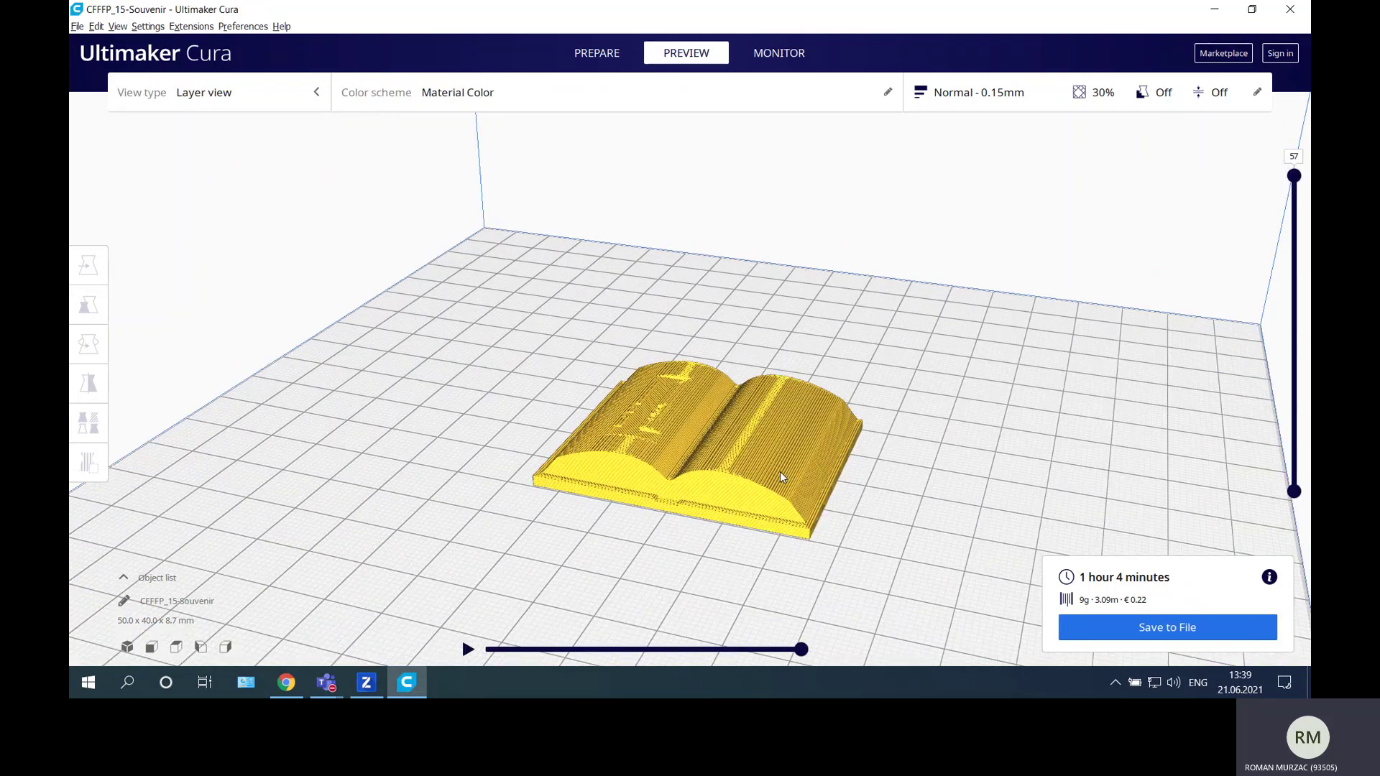
{"action": "mouse_move", "coordinate": [939, 439]}
{"action": "right_mouse_down"}
{"action": "mouse_move", "coordinate": [1051, 390]}
{"action": "mouse_move", "coordinate": [928, 458]}
{"action": "mouse_move", "coordinate": [1201, 360]}
{"action": "right_mouse_up"}
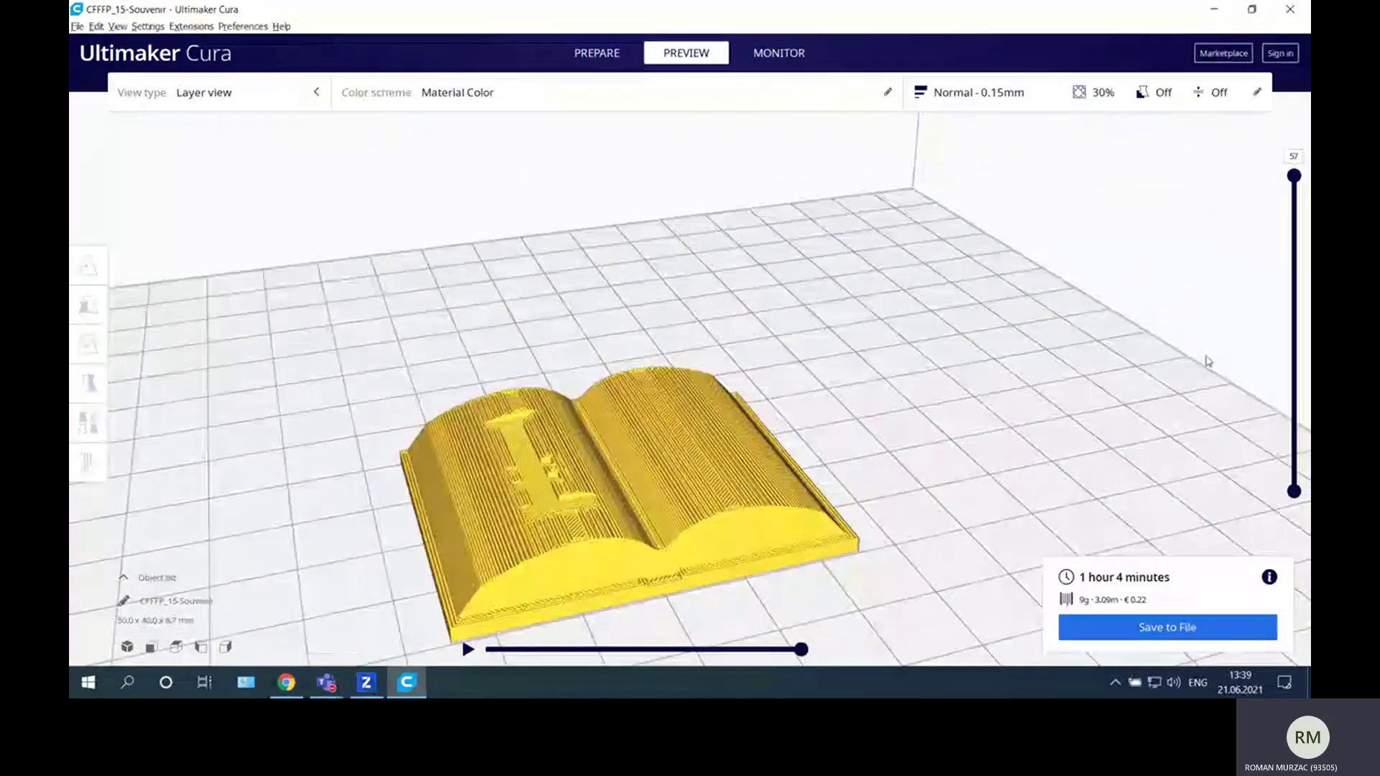
{"action": "mouse_move", "coordinate": [1294, 176]}
{"action": "left_mouse_down"}
{"action": "mouse_move", "coordinate": [1294, 471]}
{"action": "mouse_move", "coordinate": [1293, 175]}
{"action": "left_mouse_up"}
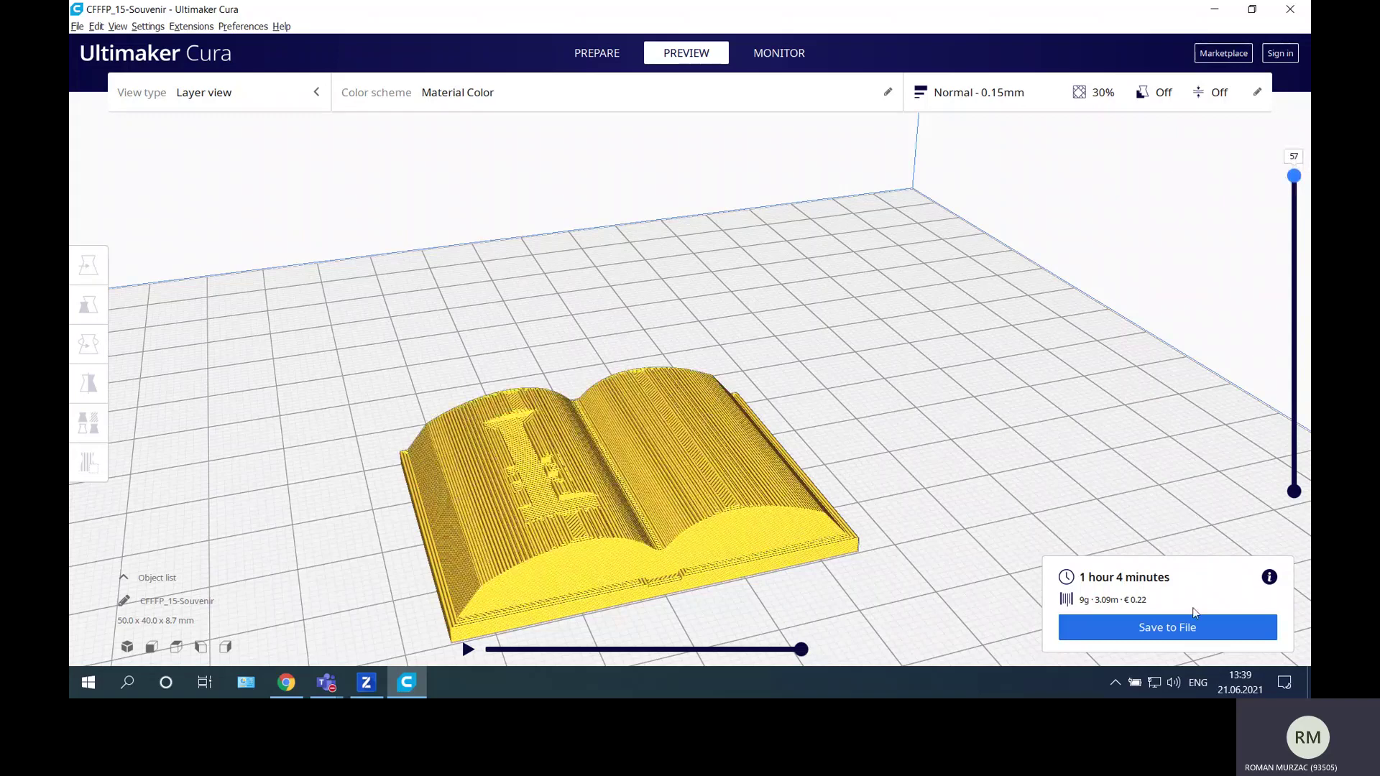
{"action": "left_click", "coordinate": [1186, 628]}
Step: Remove the 'CFFFP_15-' prefix, save Souvenir.gcode to the desktop, and switch to Z-SUITE
{"action": "left_click", "coordinate": [190, 320]}
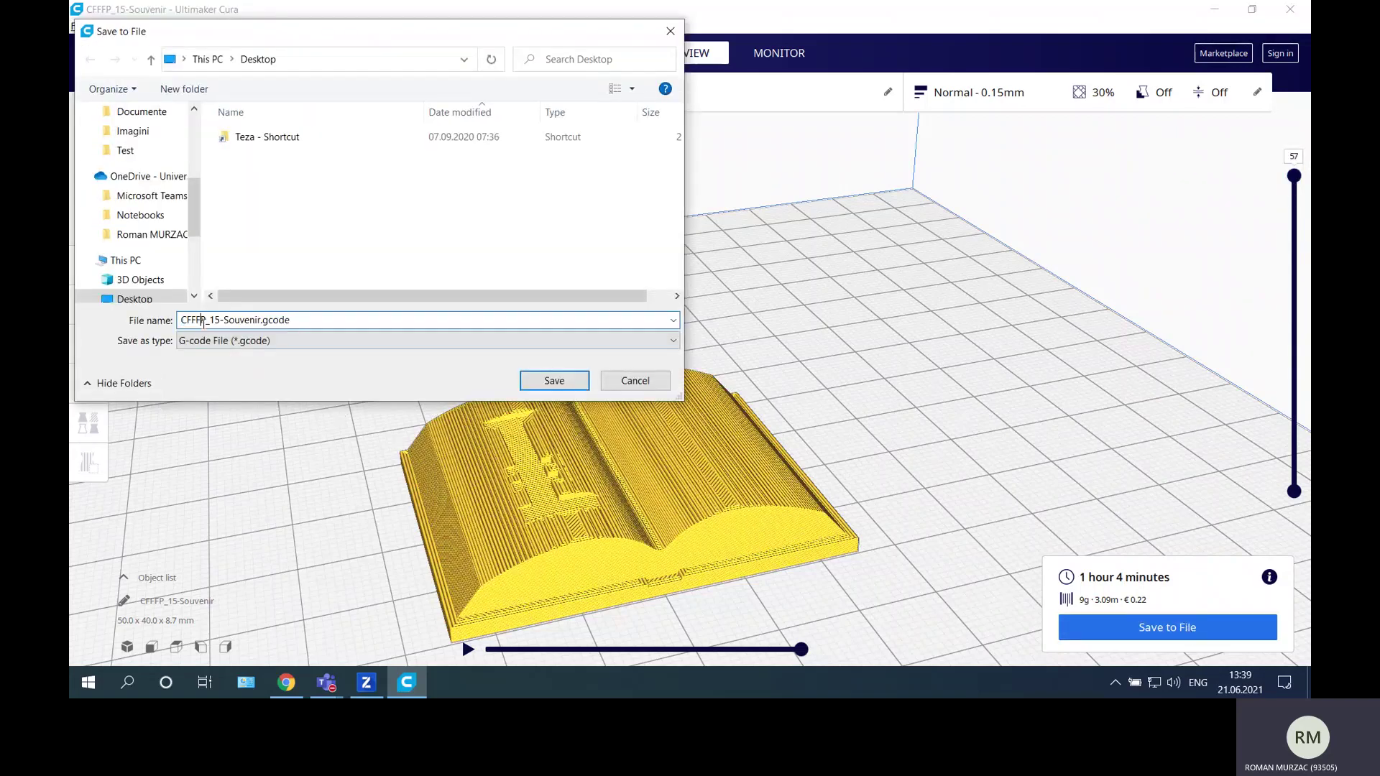
{"action": "left_click_drag", "start_coordinate": [222, 320], "coordinate": [127, 324]}
{"action": "key", "text": "BackSpace"}
{"action": "left_click", "coordinate": [554, 379]}
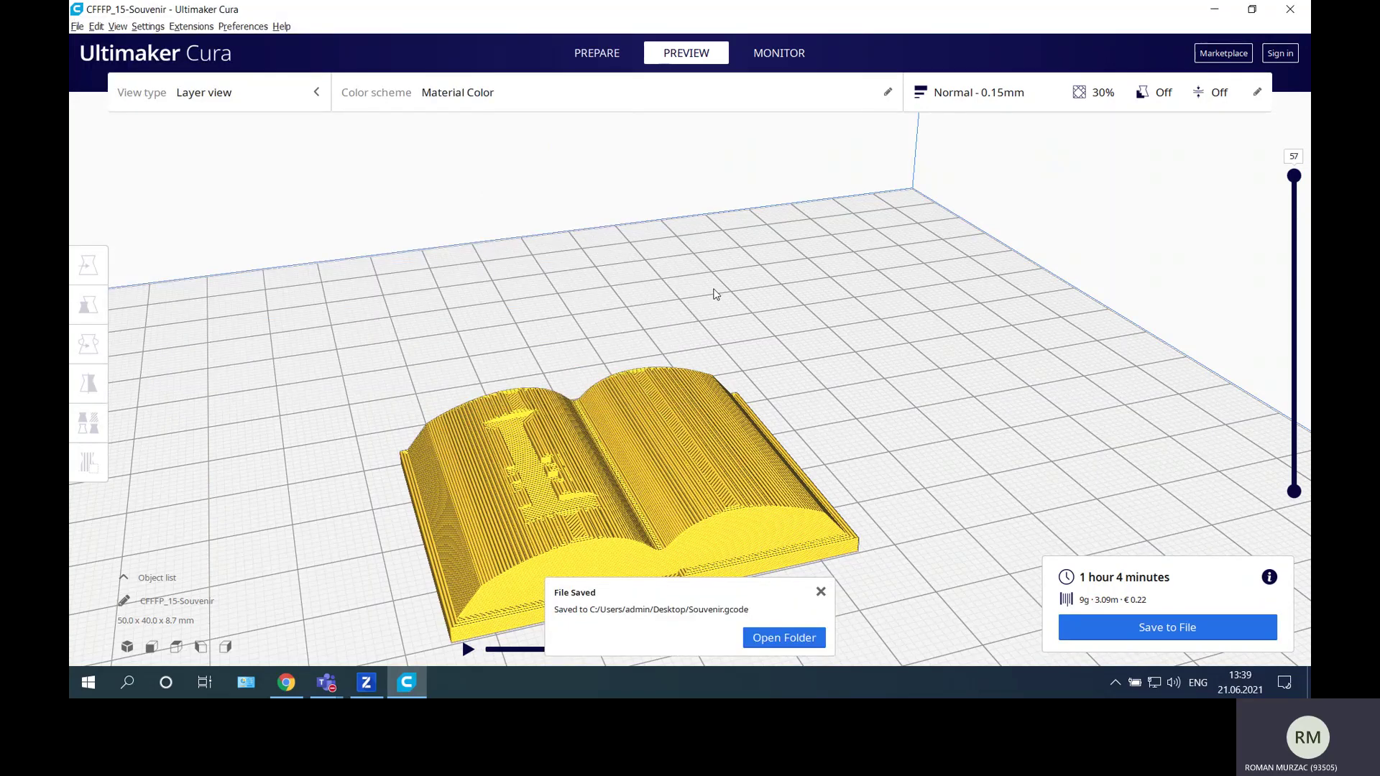
{"action": "scroll", "coordinate": [713, 293], "scroll_direction": "down", "scroll_amount": 5}
{"action": "left_click", "coordinate": [366, 683]}
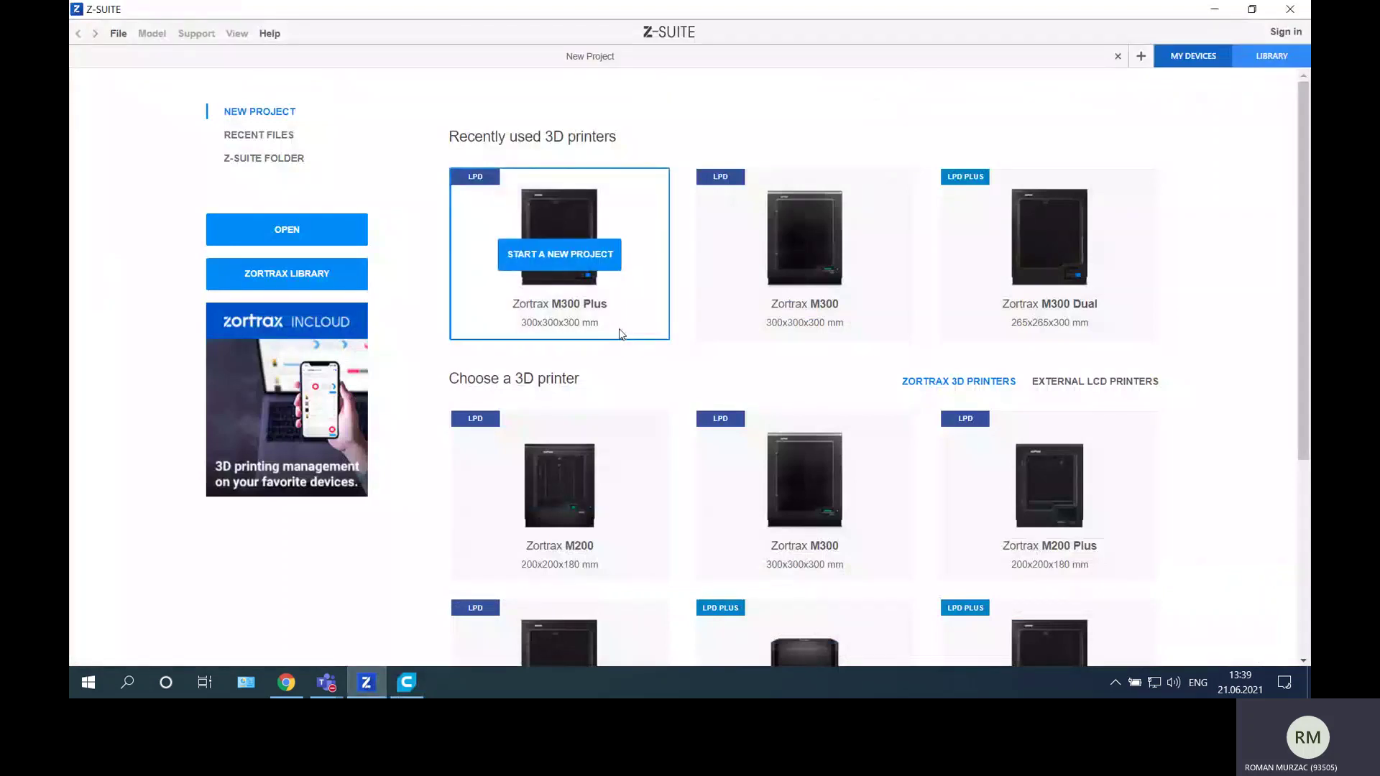
Step: Start a Zortrax M300 Plus project and import 15-Souvenir.STL from Downloads
{"action": "left_click", "coordinate": [579, 263]}
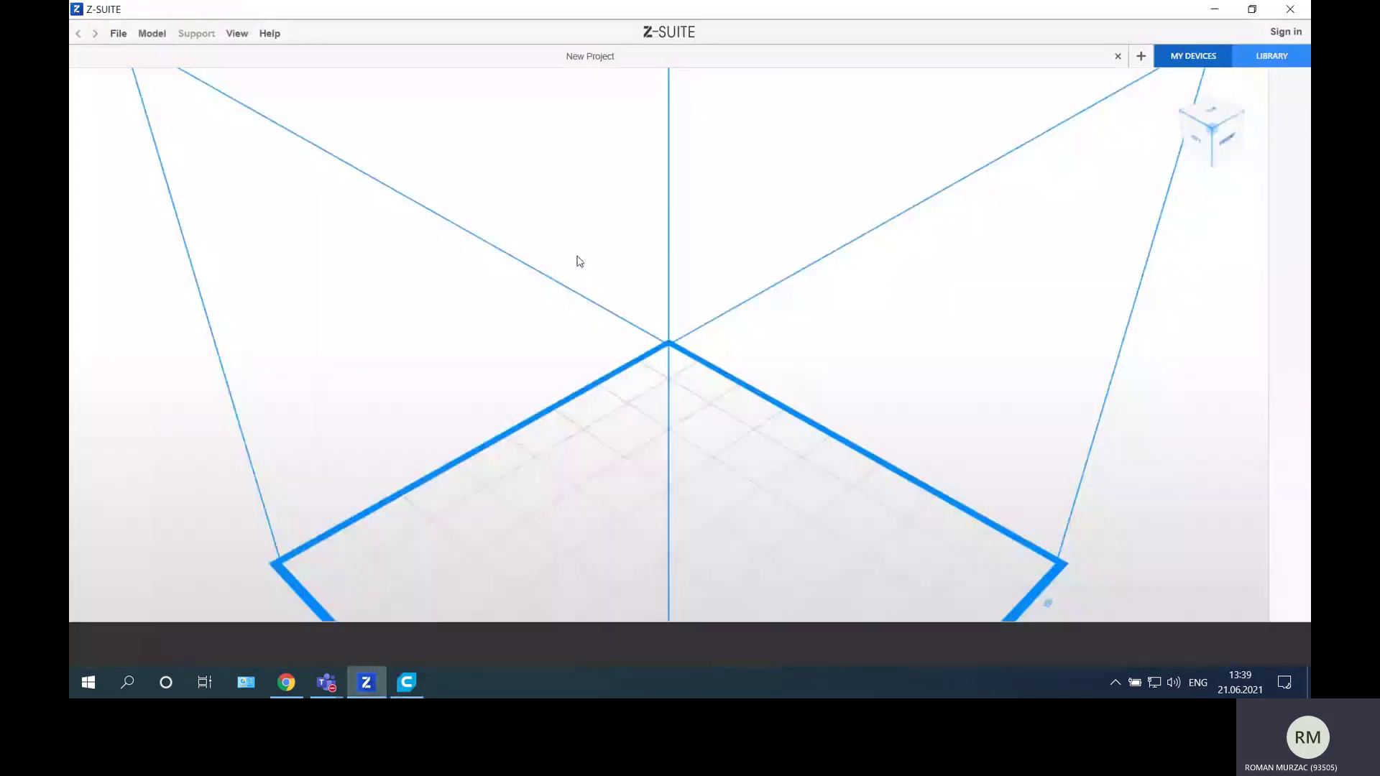
{"action": "left_click", "coordinate": [731, 442]}
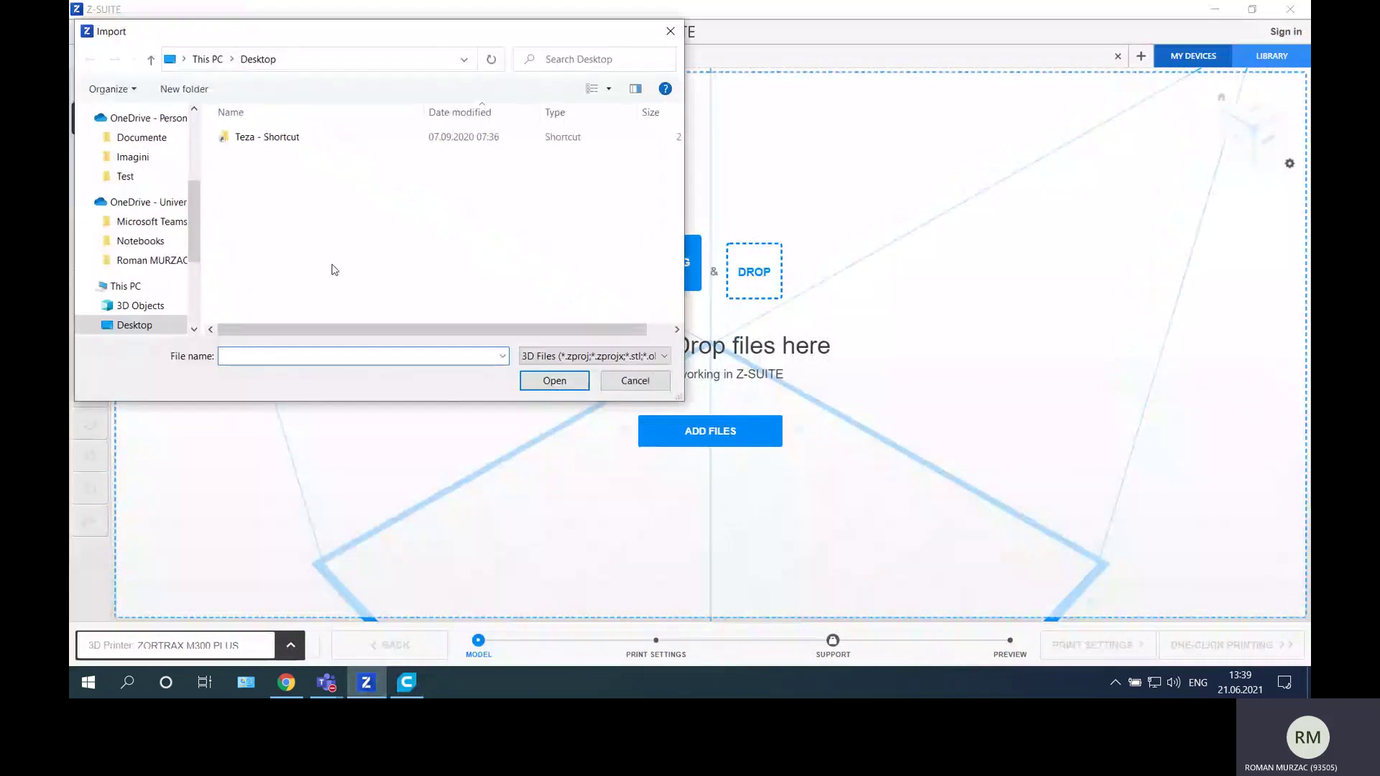
{"action": "scroll", "coordinate": [141, 270], "scroll_direction": "down", "scroll_amount": 2}
{"action": "left_click", "coordinate": [162, 318]}
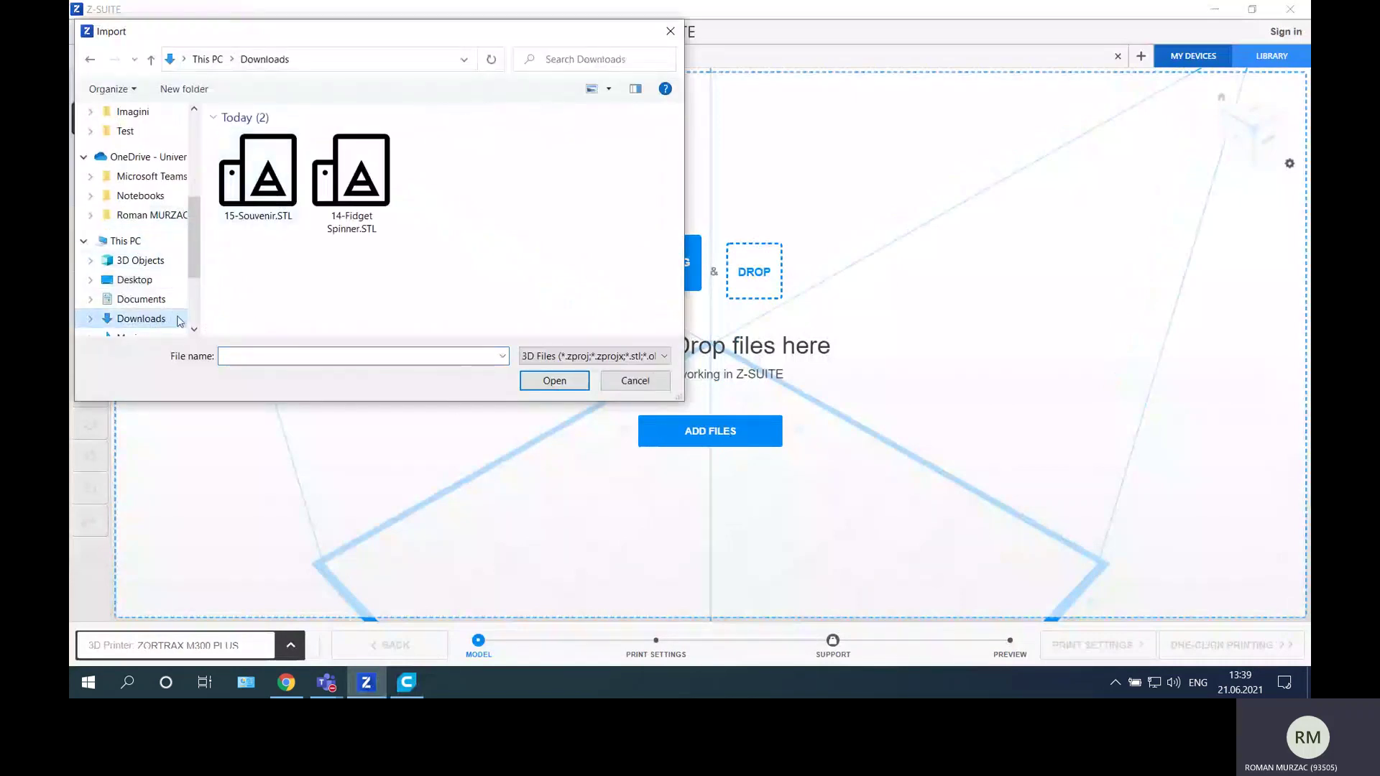
{"action": "left_click", "coordinate": [265, 220]}
{"action": "left_click", "coordinate": [560, 385]}
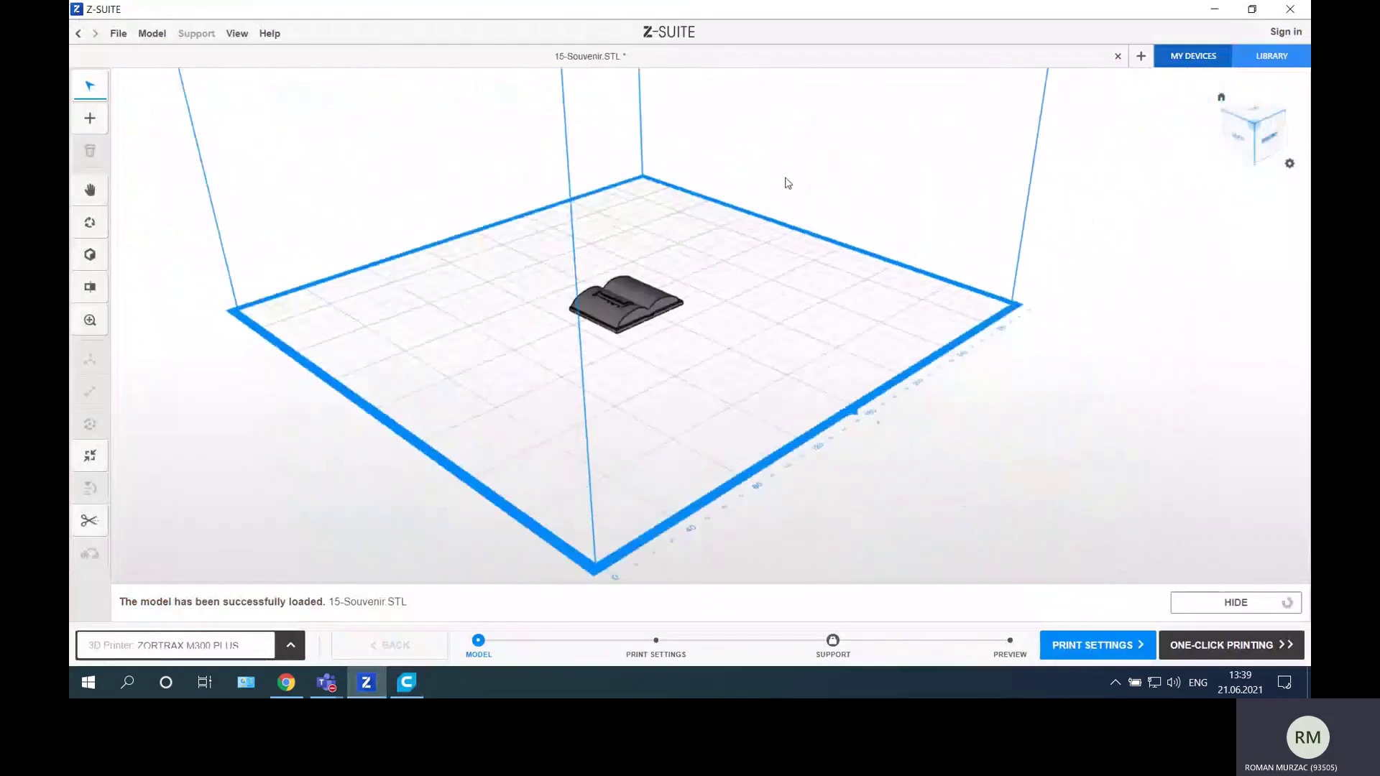
Step: Set Infill Density to 30% in Normal settings and slice (1 h 6 min, 13 g Z-HIPS)
{"action": "left_click", "coordinate": [1098, 643]}
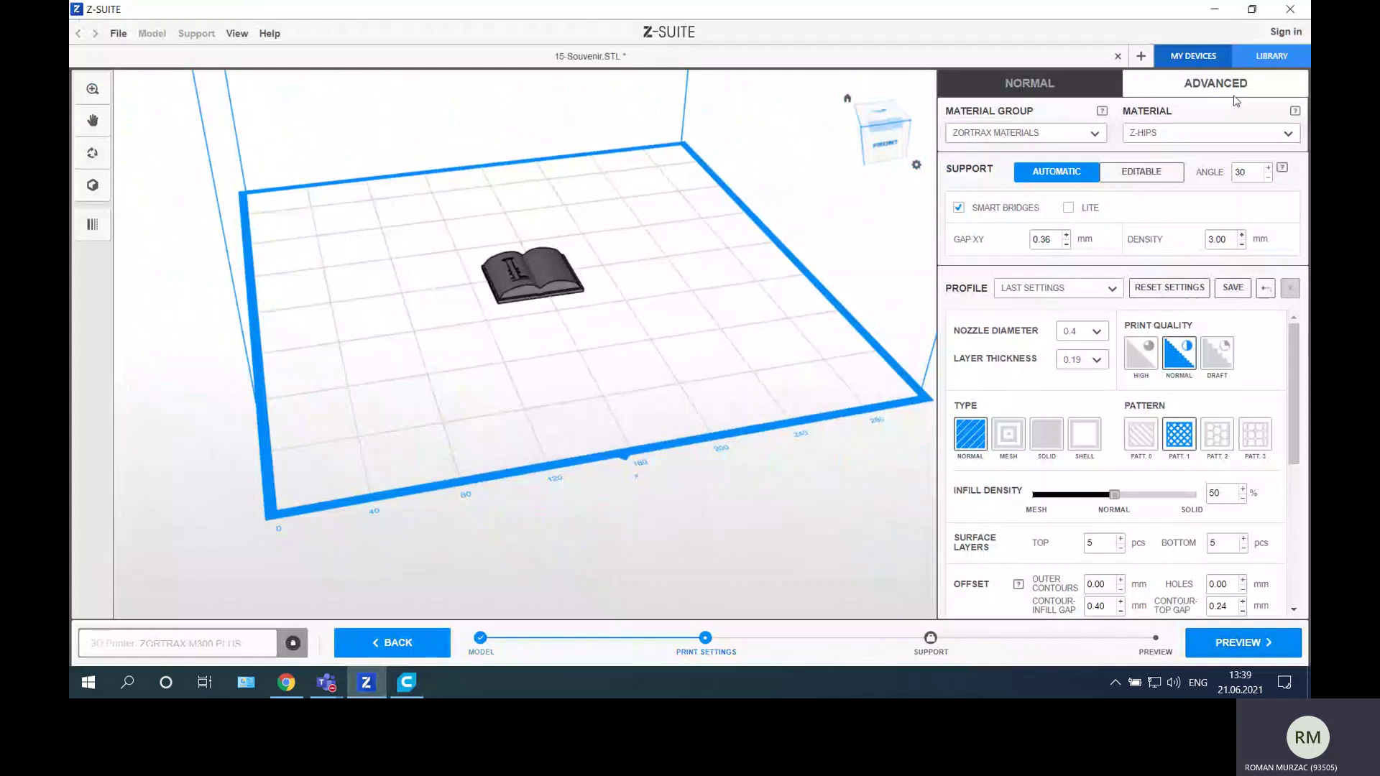
{"action": "left_click", "coordinate": [1028, 87]}
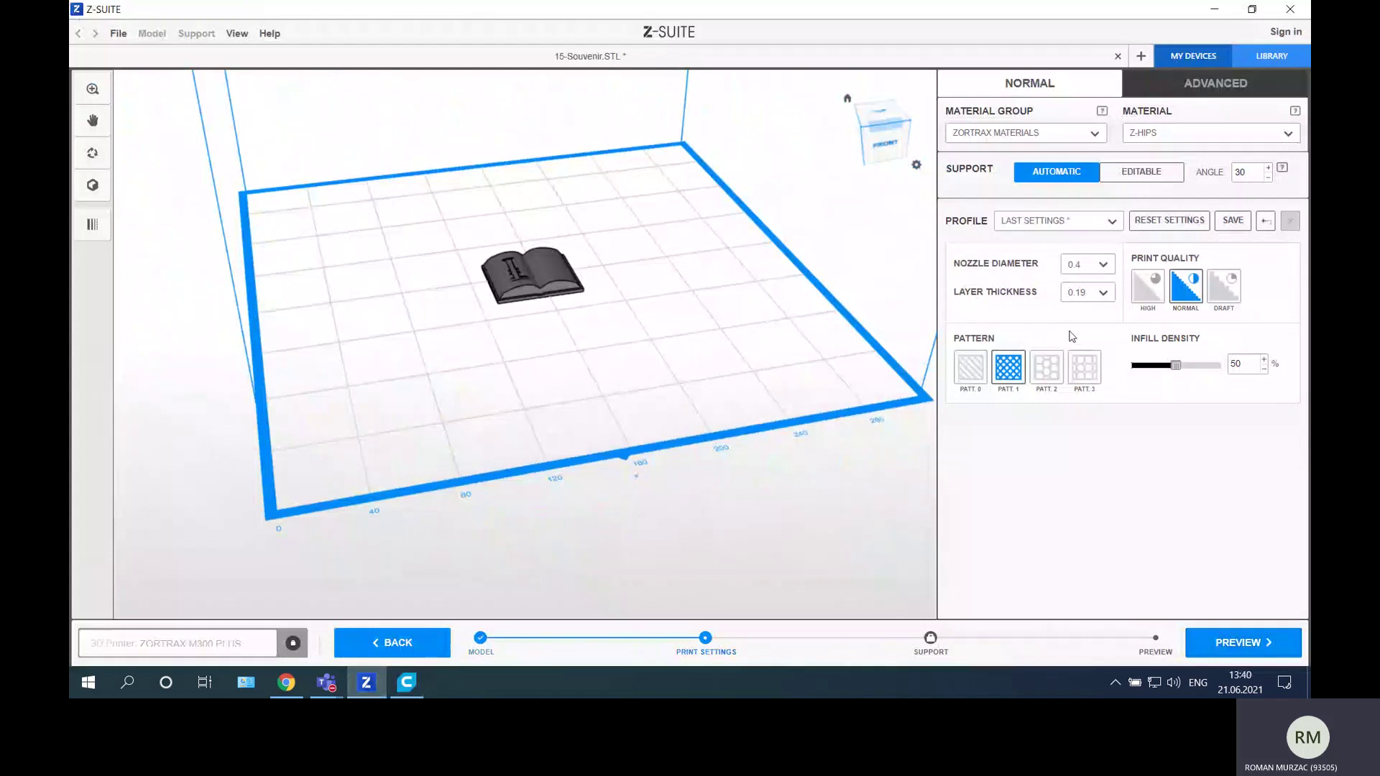
{"action": "scroll", "coordinate": [786, 293], "scroll_direction": "up", "scroll_amount": 5}
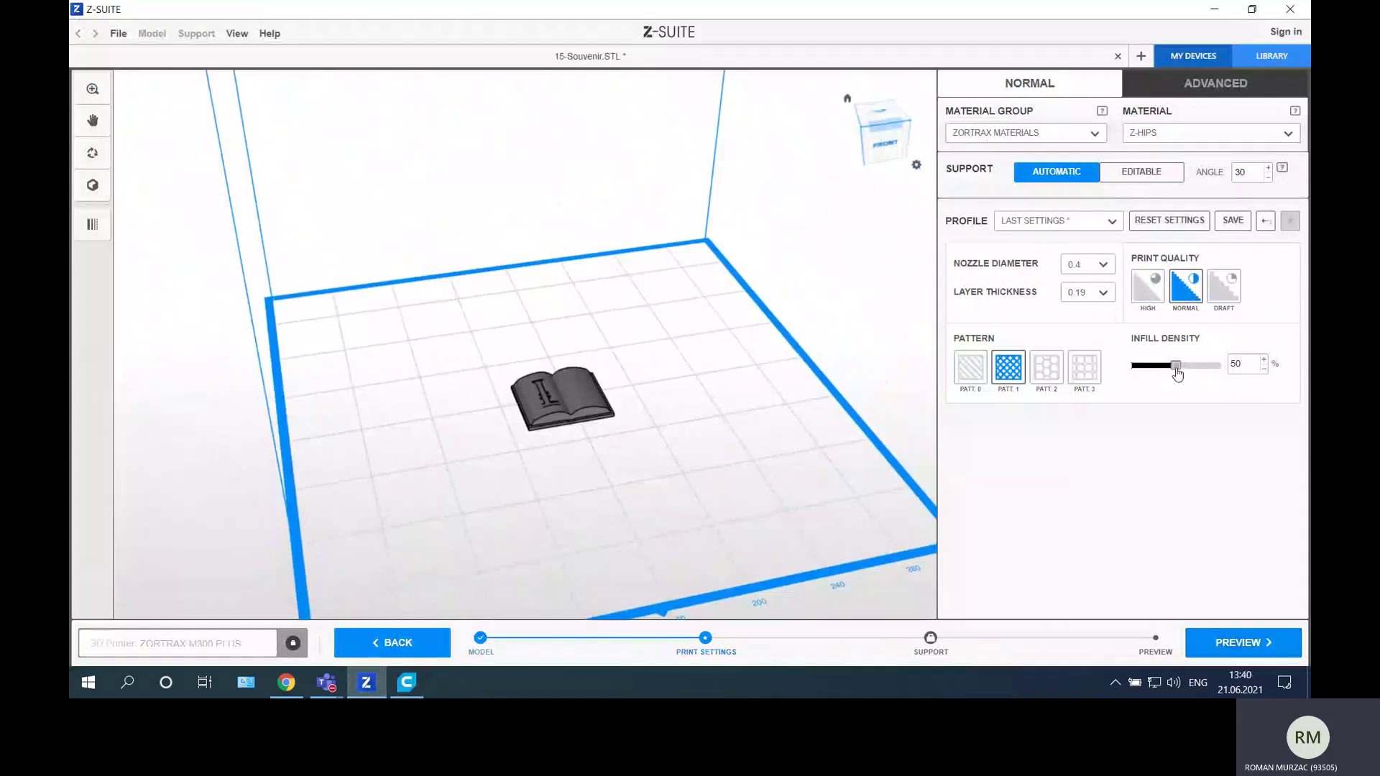
{"action": "left_click_drag", "start_coordinate": [1177, 371], "coordinate": [1156, 369]}
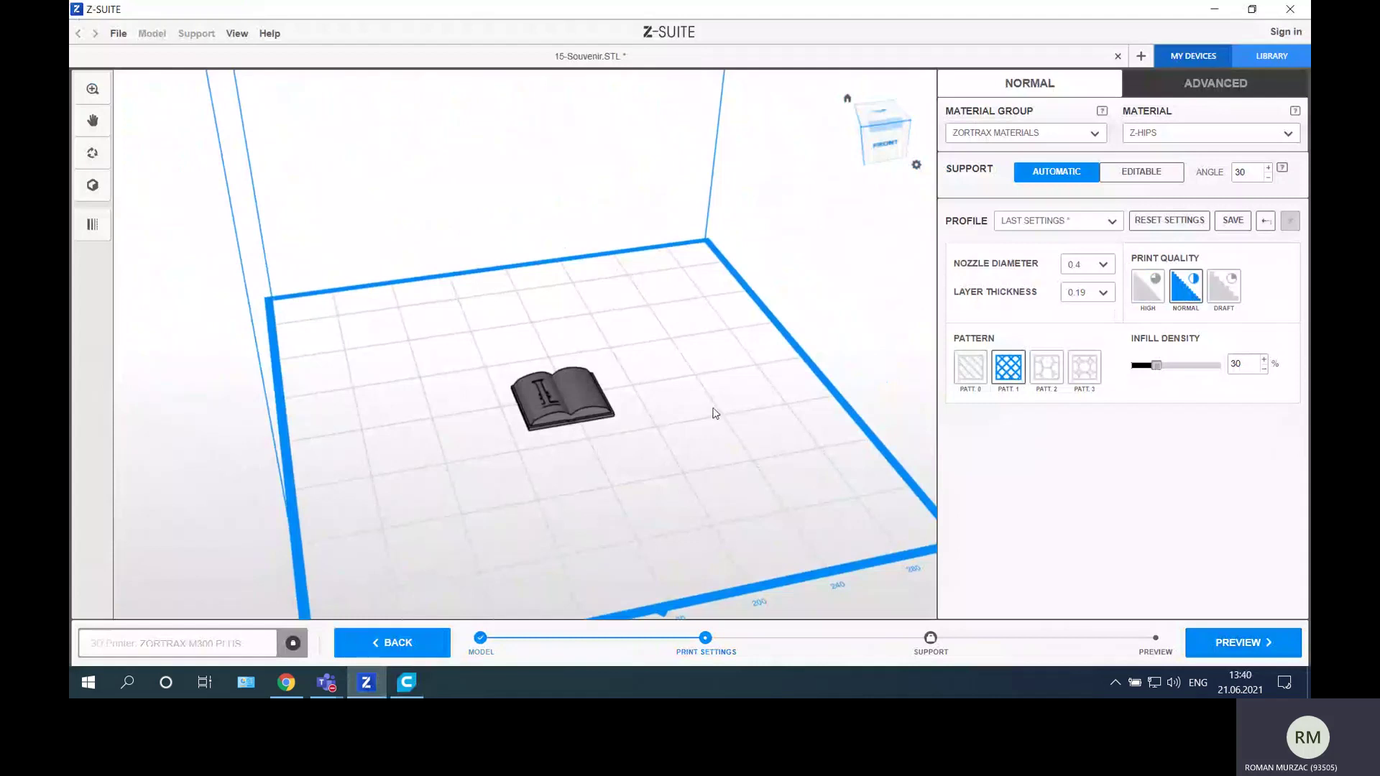
{"action": "left_click", "coordinate": [1245, 645]}
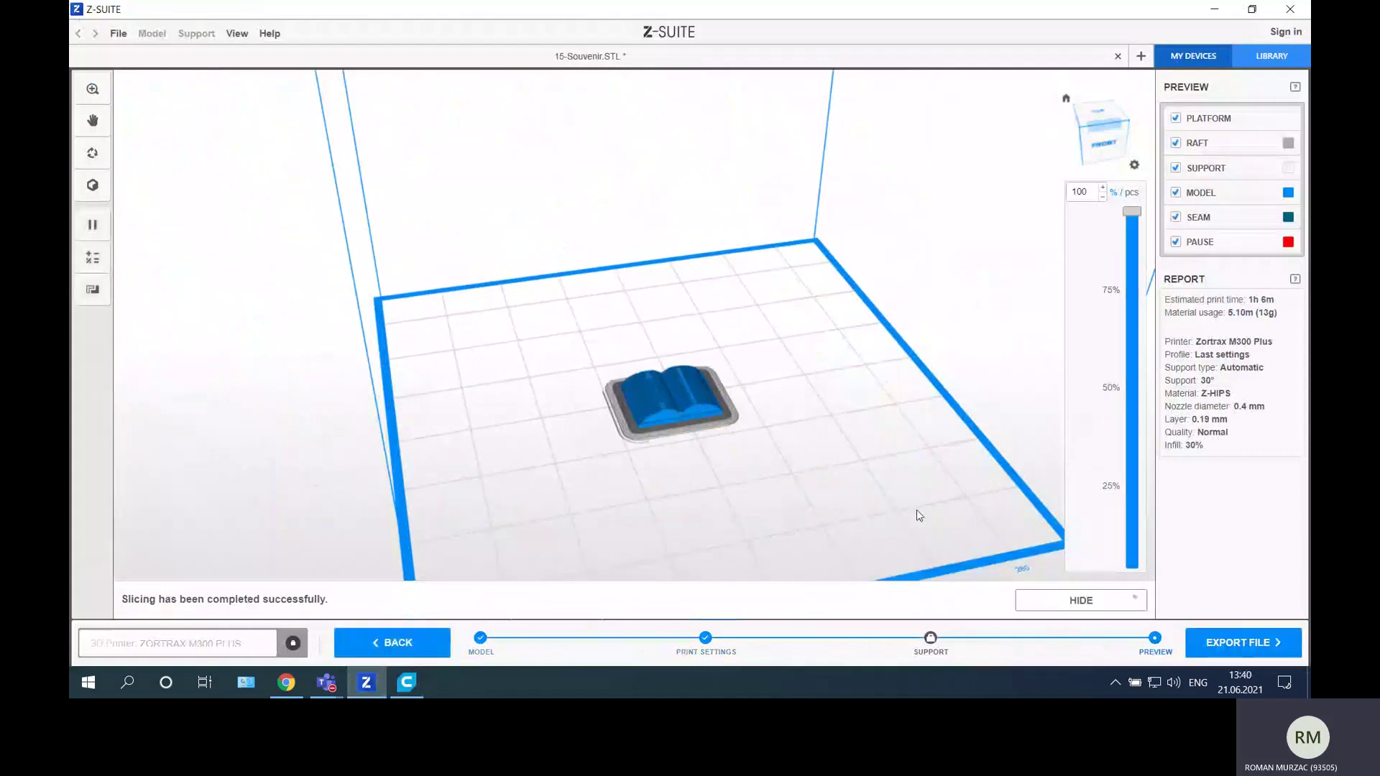
Step: Inspect the sliced interior, then export it to the desktop as Souvenir.zcodex2
{"action": "left_click_drag", "start_coordinate": [866, 417], "coordinate": [680, 420]}
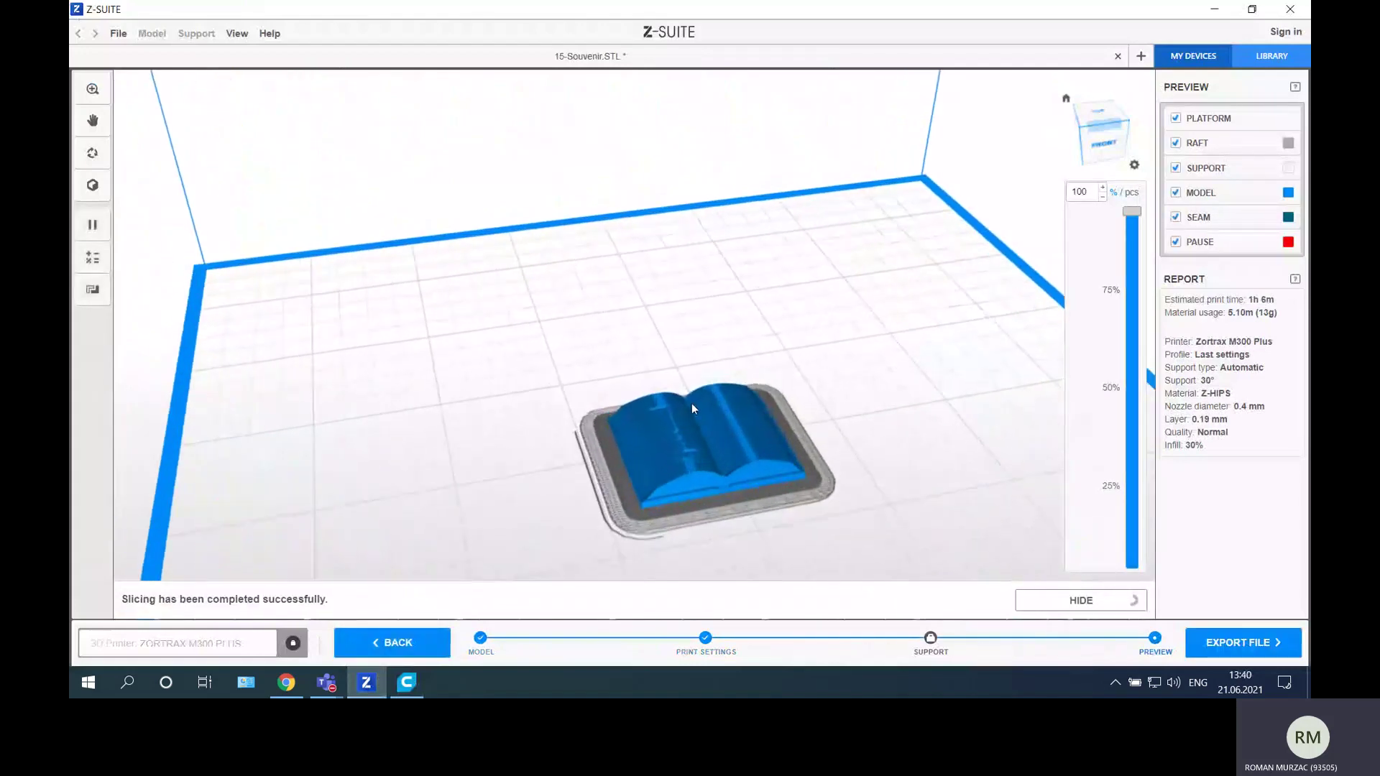
{"action": "scroll", "coordinate": [692, 404], "scroll_direction": "up", "scroll_amount": 2}
{"action": "scroll", "coordinate": [715, 308], "scroll_direction": "up", "scroll_amount": 3}
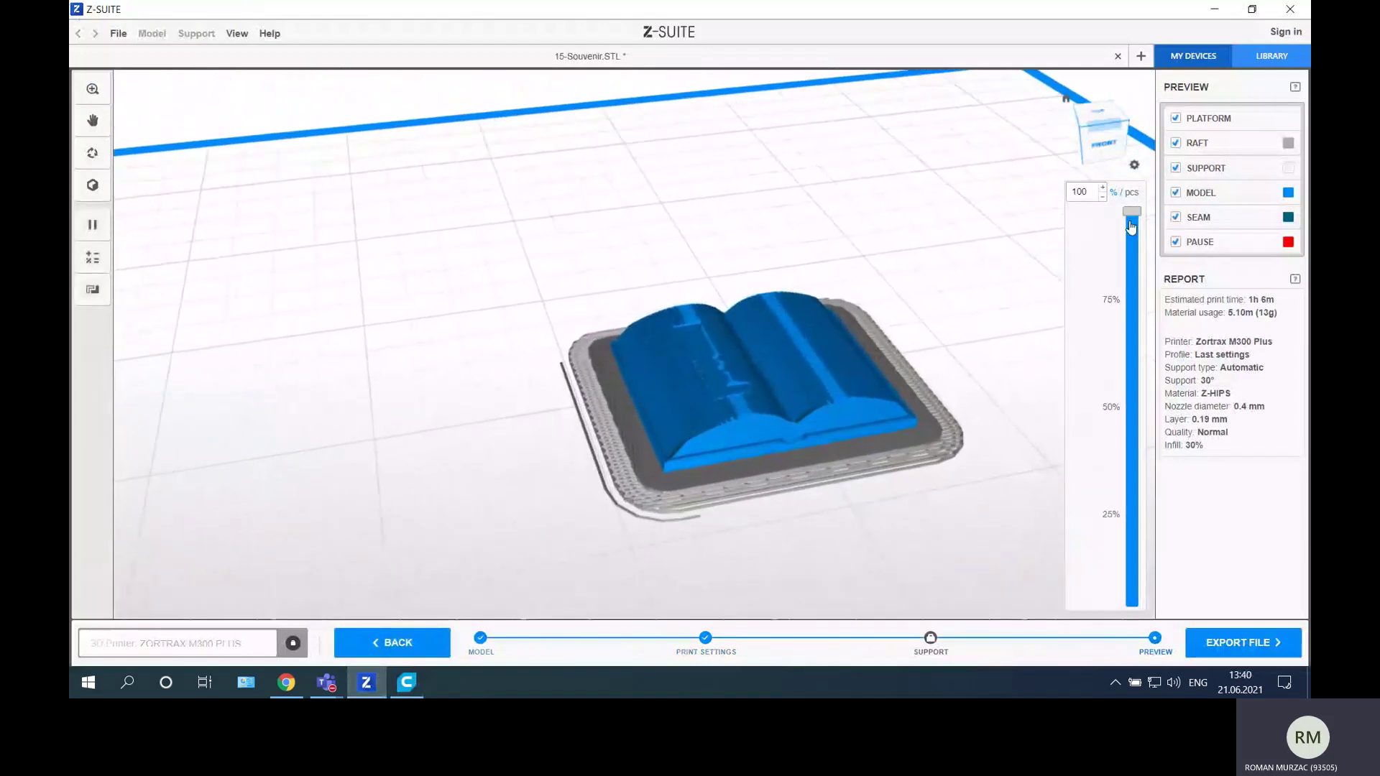
{"action": "mouse_move", "coordinate": [1130, 212]}
{"action": "left_mouse_down"}
{"action": "mouse_move", "coordinate": [1115, 574]}
{"action": "mouse_move", "coordinate": [1131, 211]}
{"action": "left_mouse_up"}
{"action": "left_click", "coordinate": [1240, 643]}
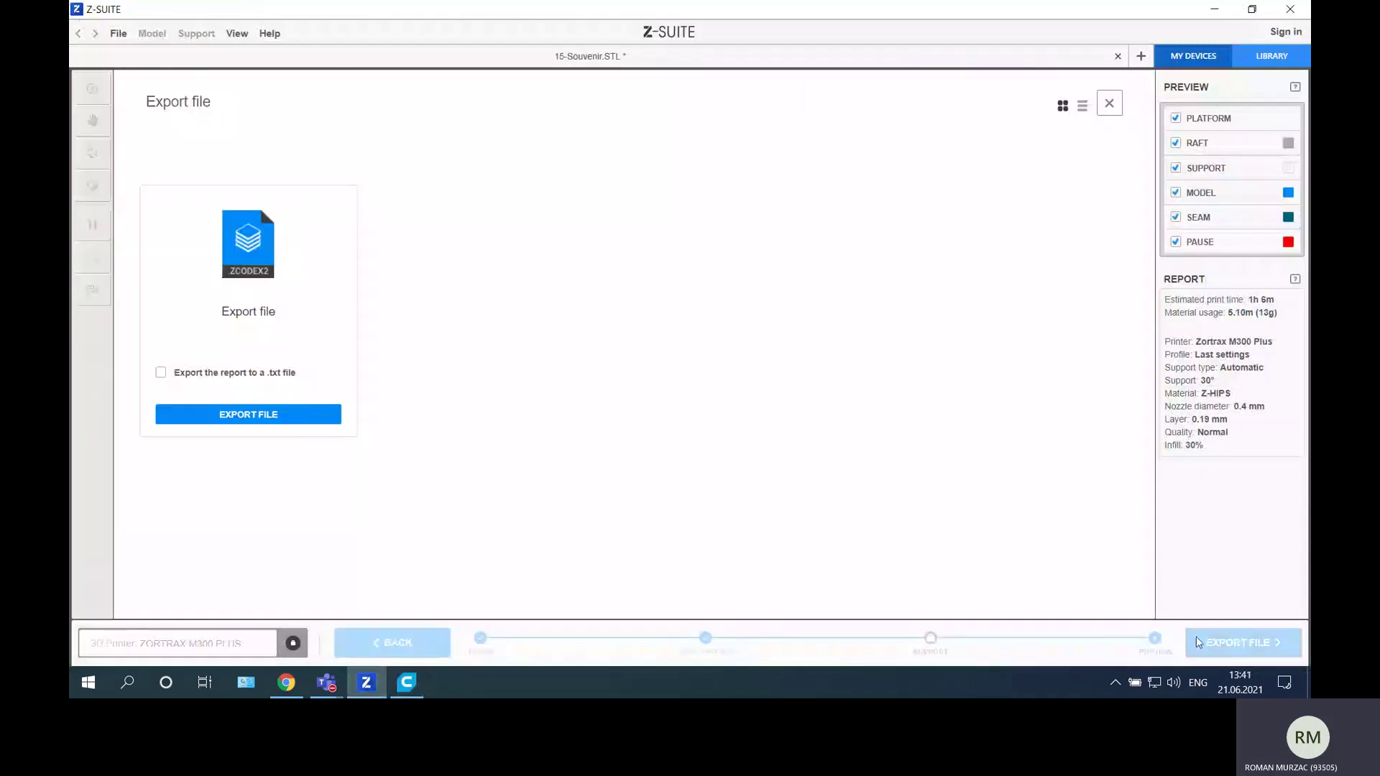
{"action": "left_click", "coordinate": [264, 416]}
{"action": "left_click", "coordinate": [135, 261]}
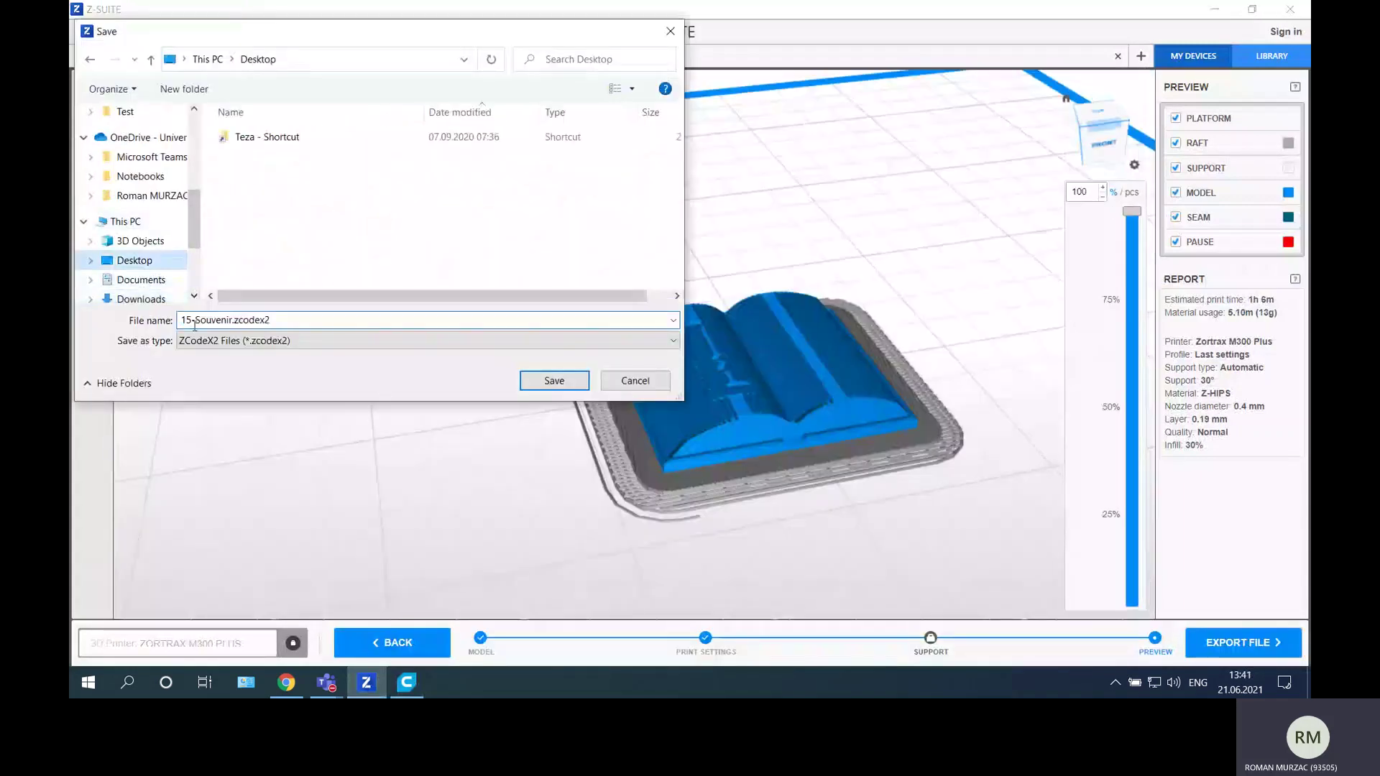
{"action": "left_click_drag", "start_coordinate": [194, 327], "coordinate": [173, 325]}
{"action": "key", "text": "BackSpace"}
{"action": "left_click", "coordinate": [554, 381]}
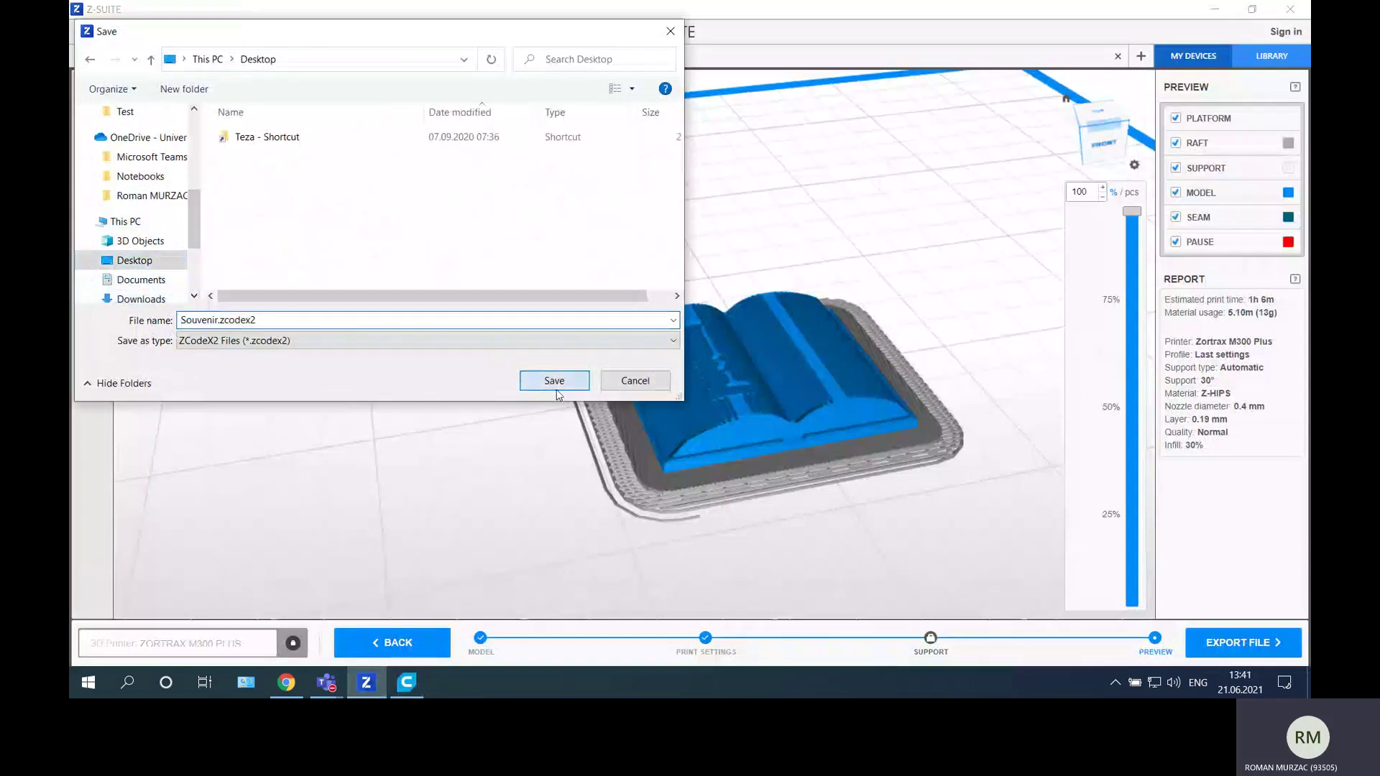
Step: Show the desktop and place Souvenir.gcode and Souvenir.zcodex2 side by side at the top
{"action": "key", "text": "super+d"}
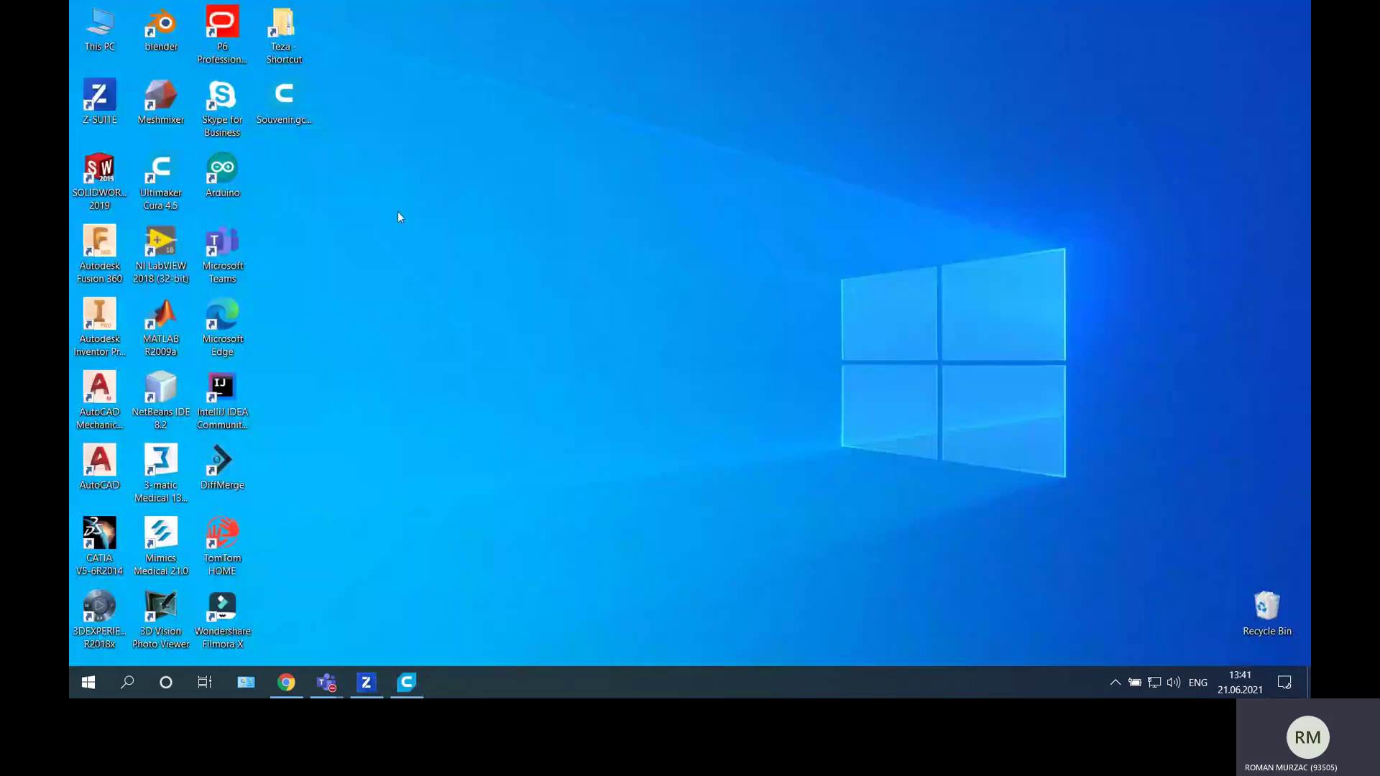
{"action": "left_click_drag", "start_coordinate": [284, 101], "coordinate": [895, 46]}
{"action": "left_click_drag", "start_coordinate": [282, 171], "coordinate": [823, 27]}
{"action": "left_click", "coordinate": [781, 216]}
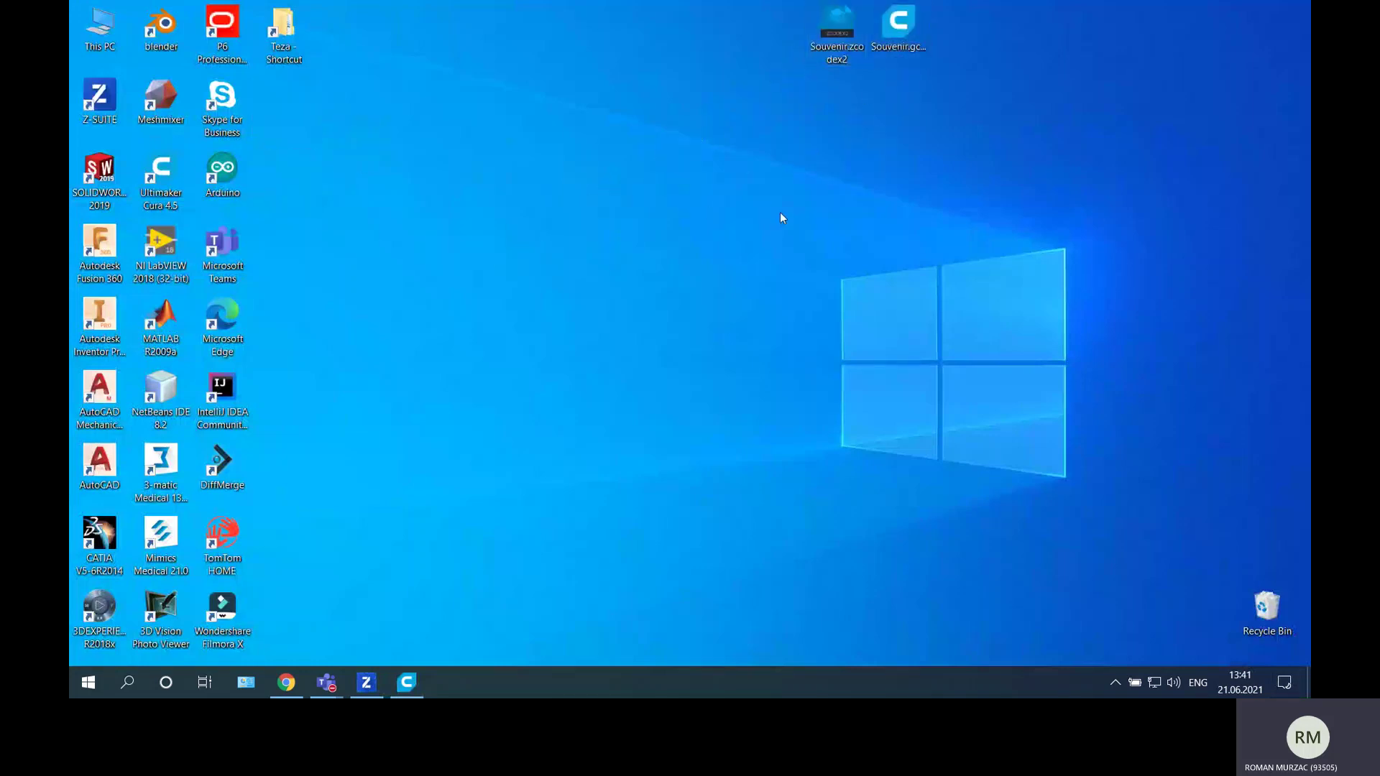